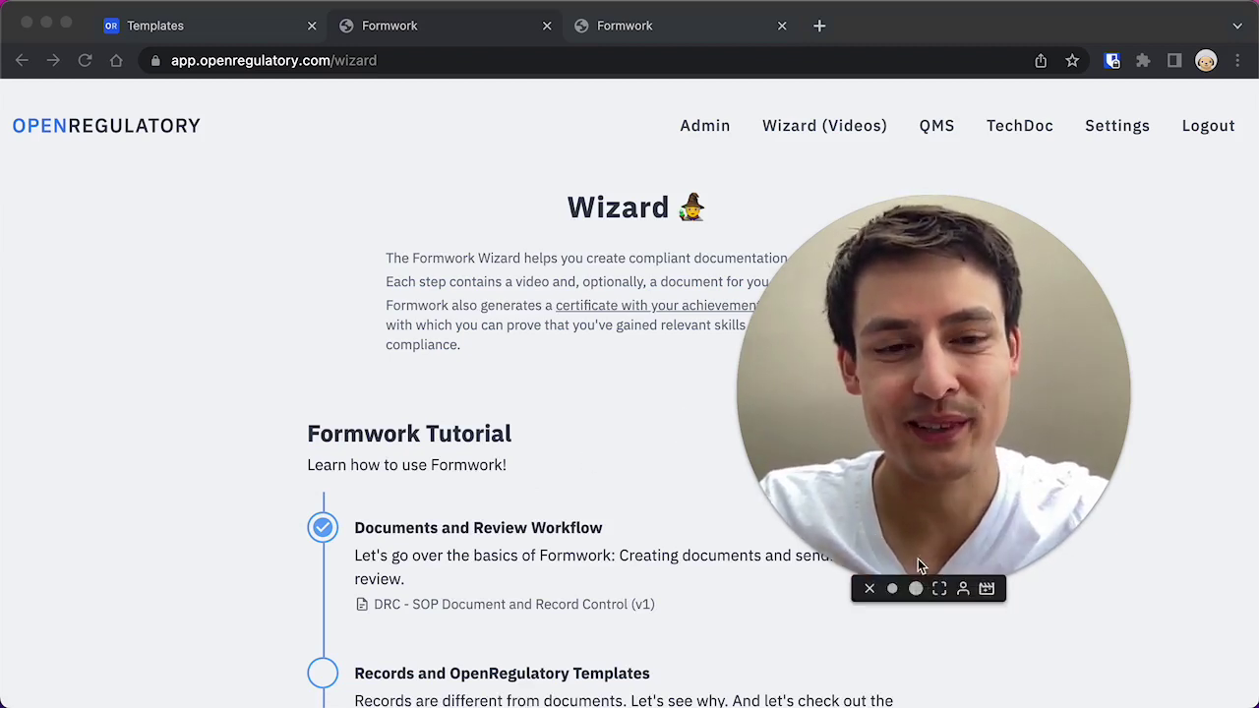
click(893, 587)
drag(799, 487, 1100, 576)
click(931, 512)
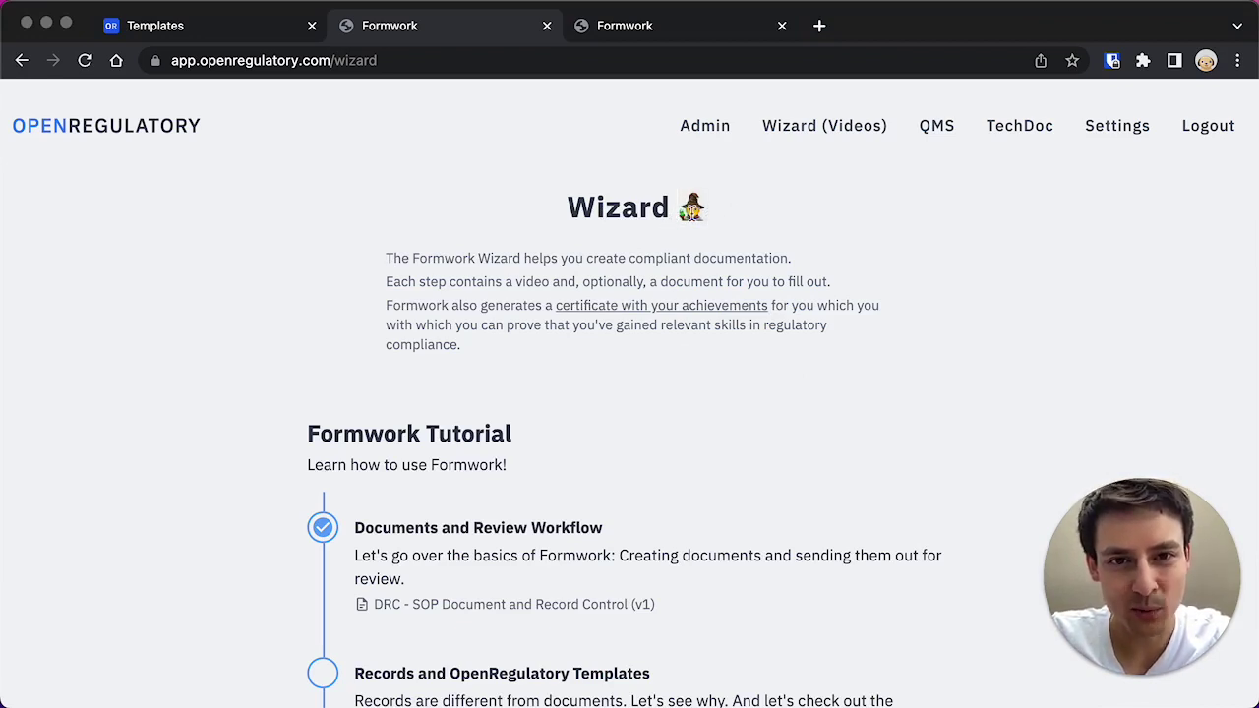
Look through the Wizard's Formwork Tutorial steps and the section on setting up a QMS.
scroll(585, 232, down, 1)
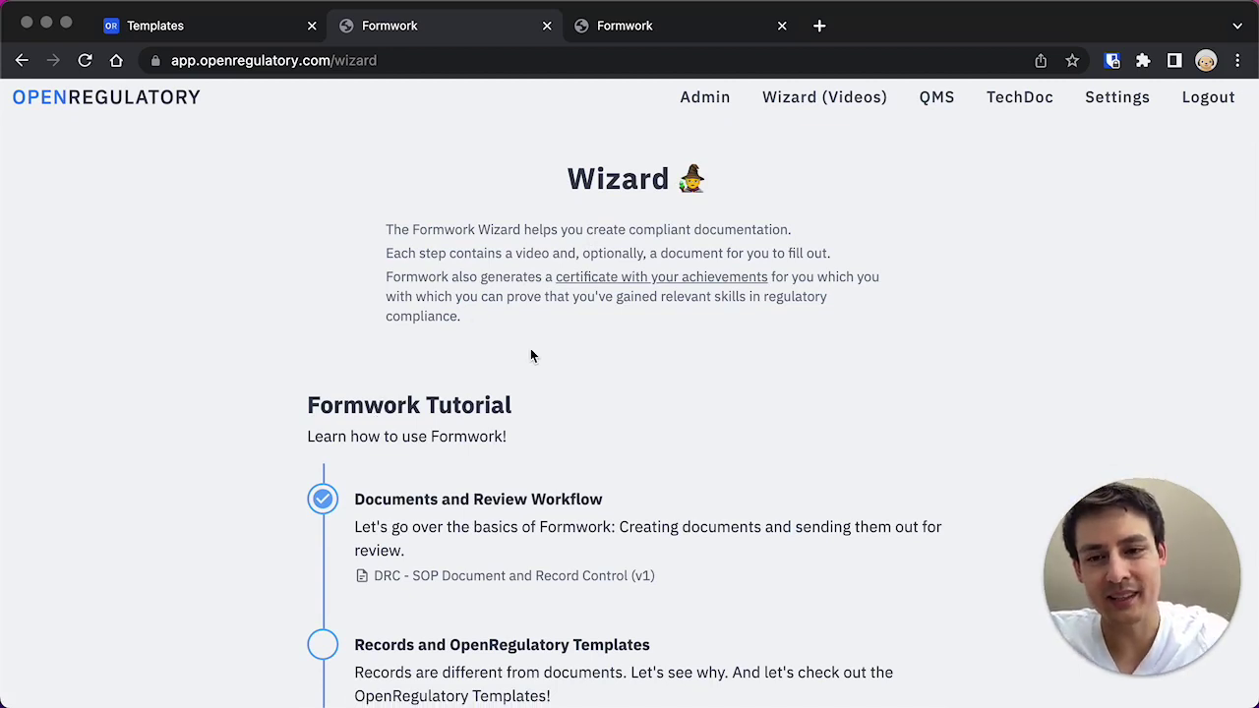
scroll(530, 355, down, 2)
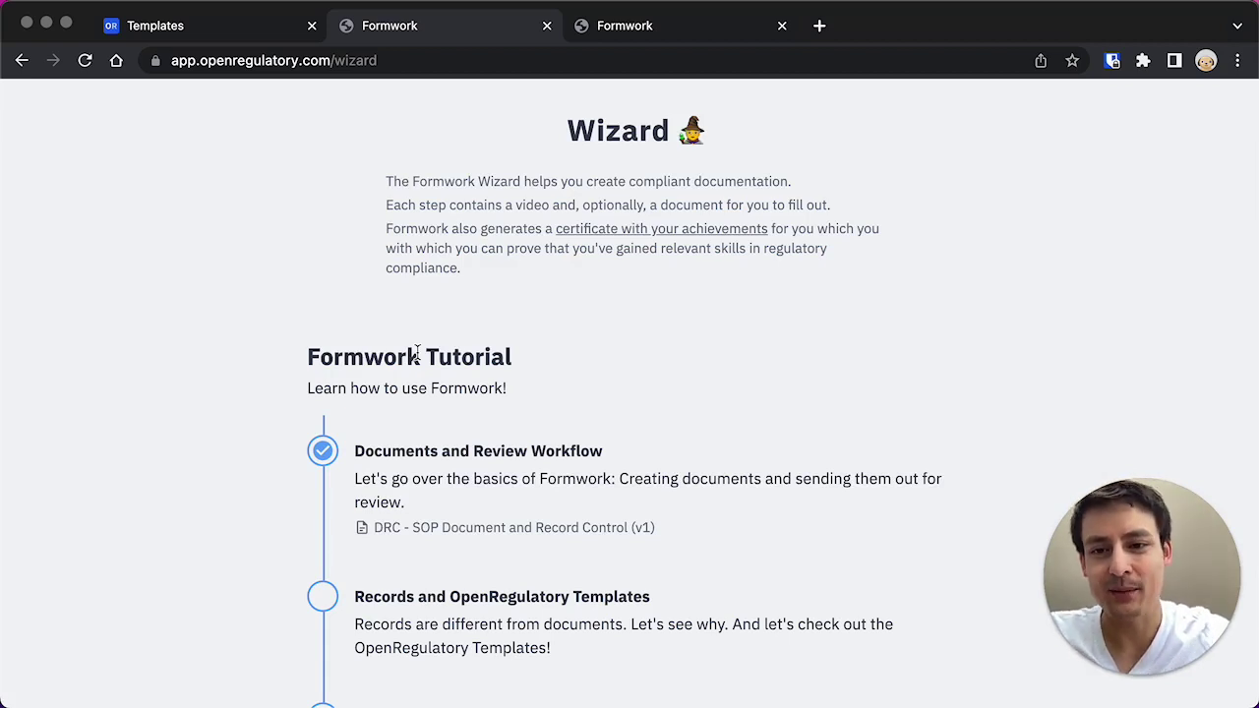
scroll(417, 354, down, 2)
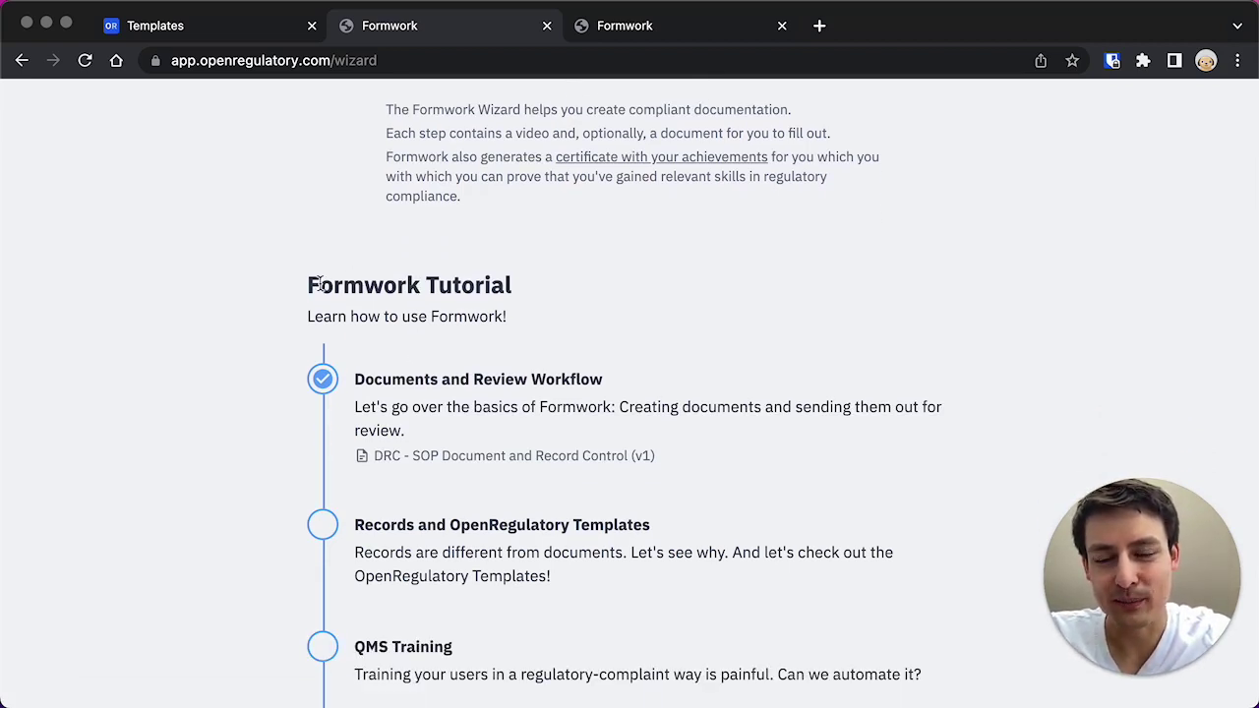
scroll(292, 264, down, 1)
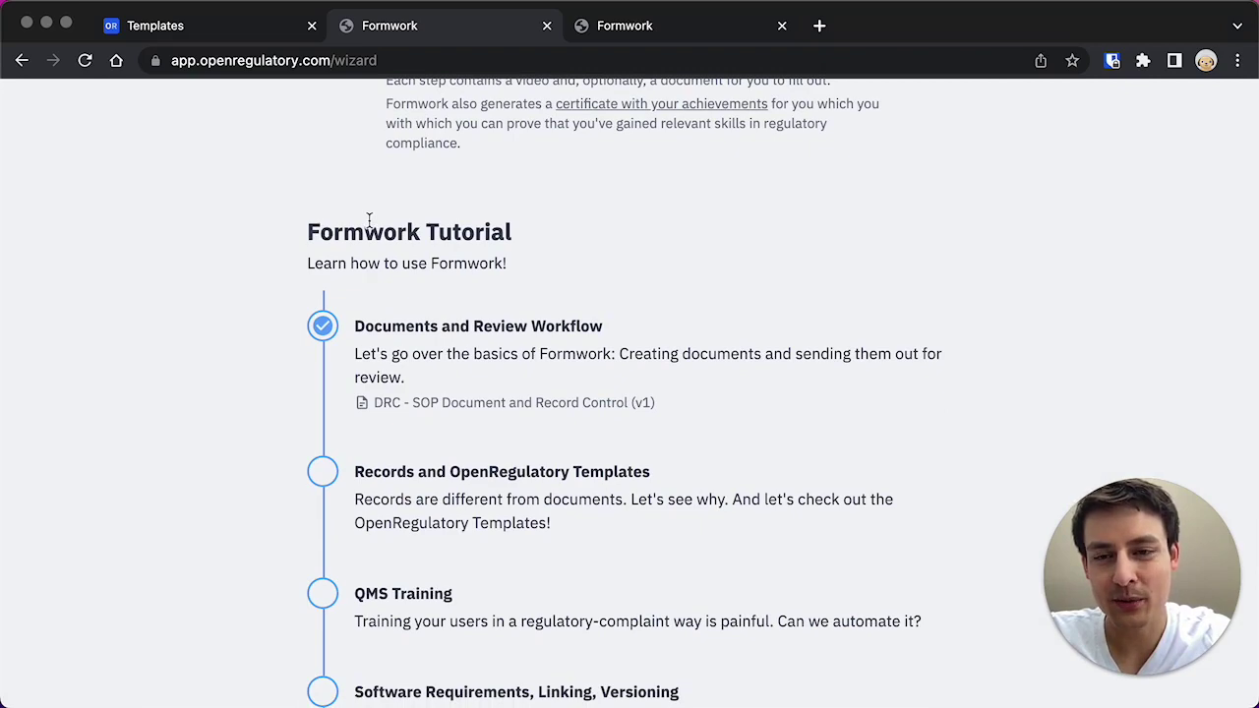
scroll(369, 216, down, 1)
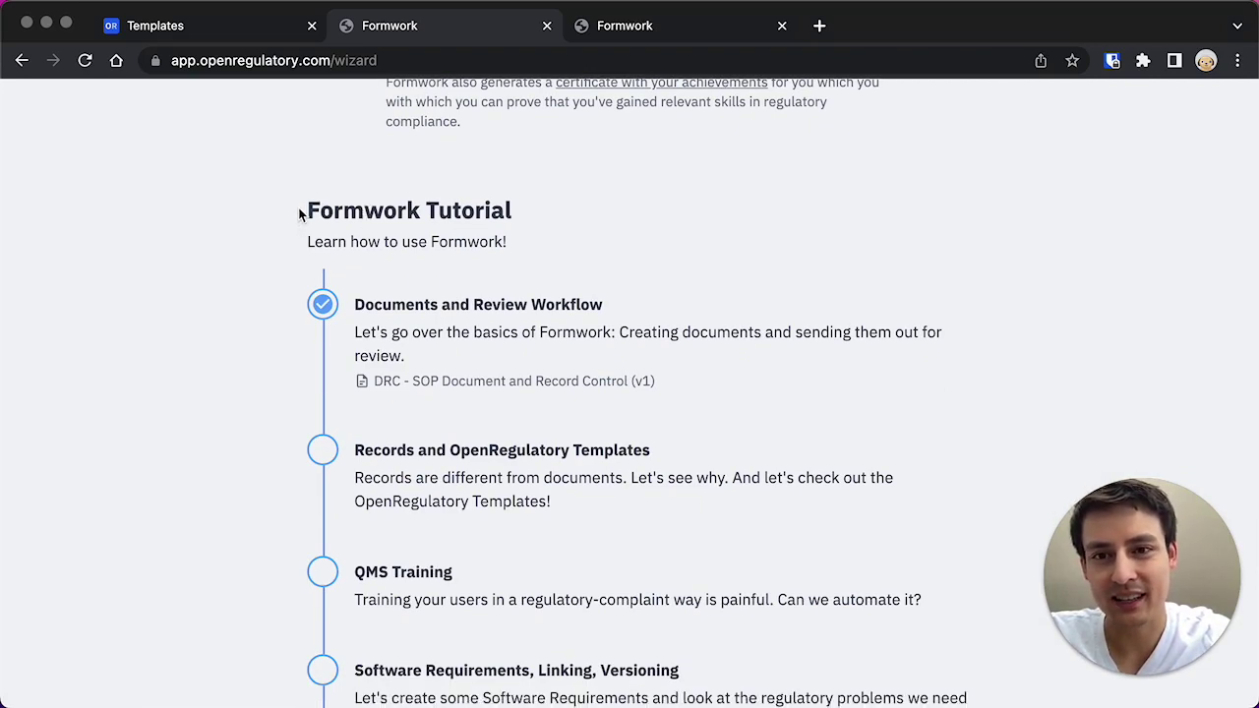
scroll(301, 210, down, 2)
scroll(374, 198, down, 10)
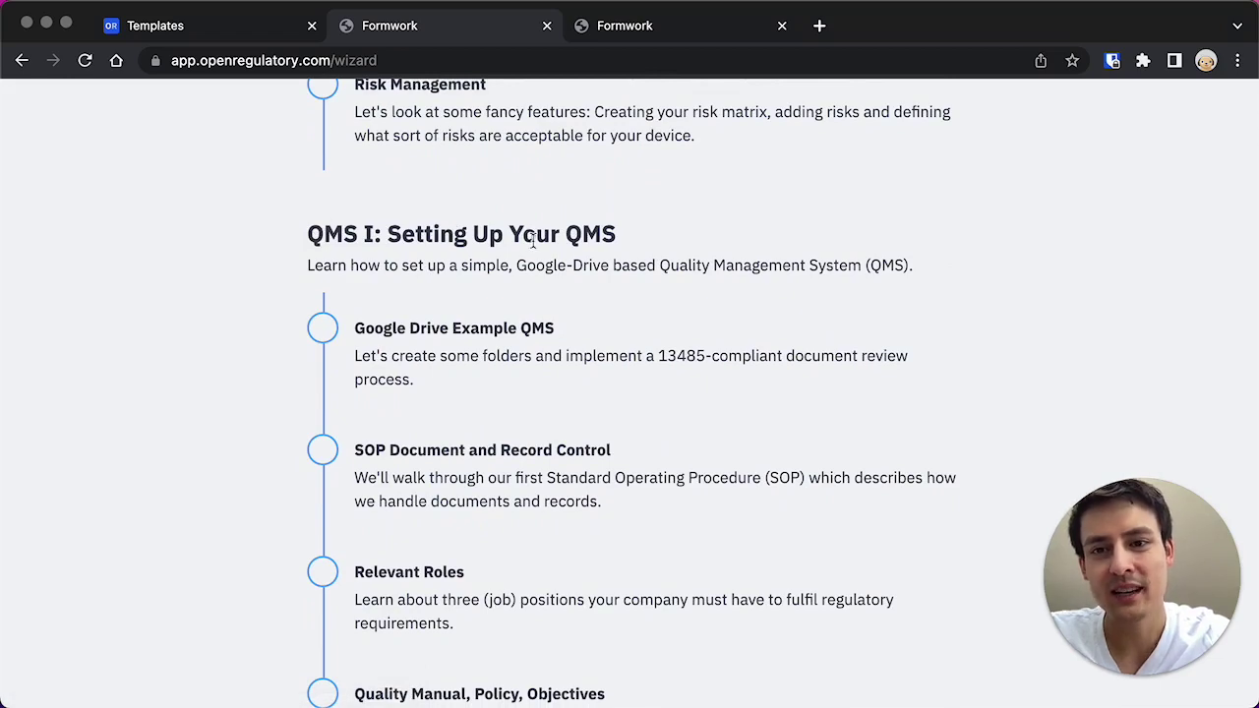
scroll(533, 241, up, 15)
scroll(533, 244, down, 3)
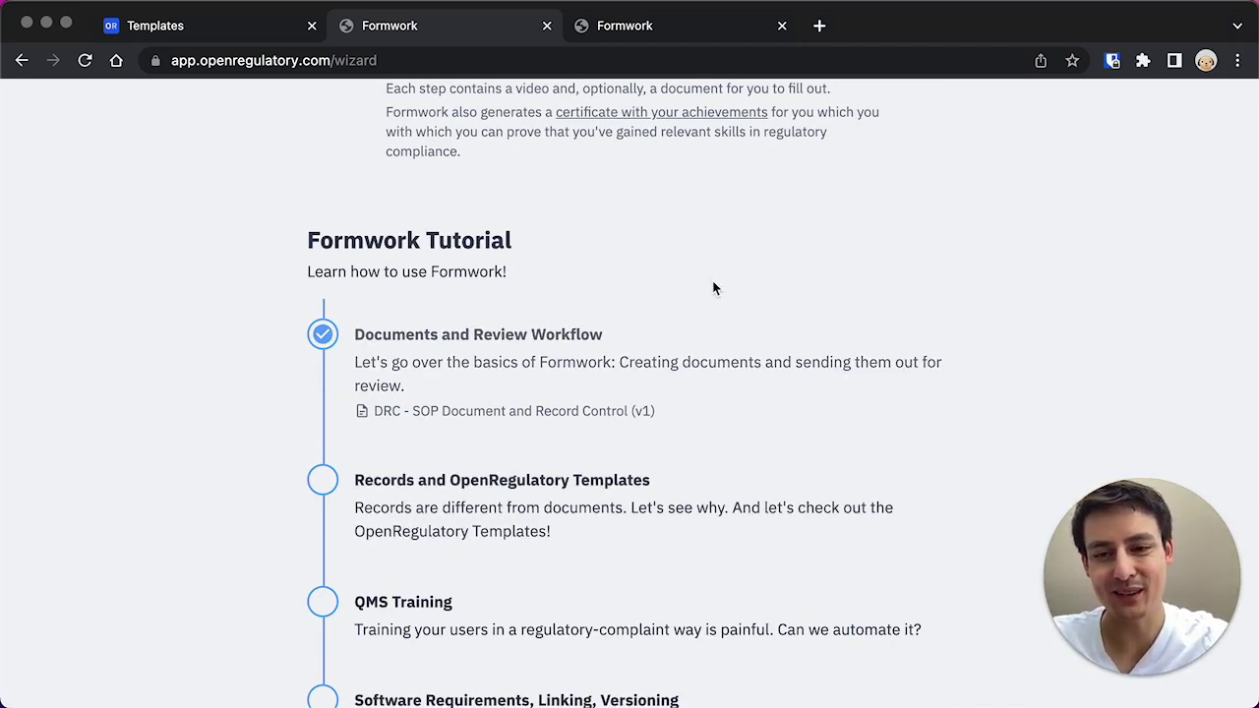
scroll(635, 243, down, 1)
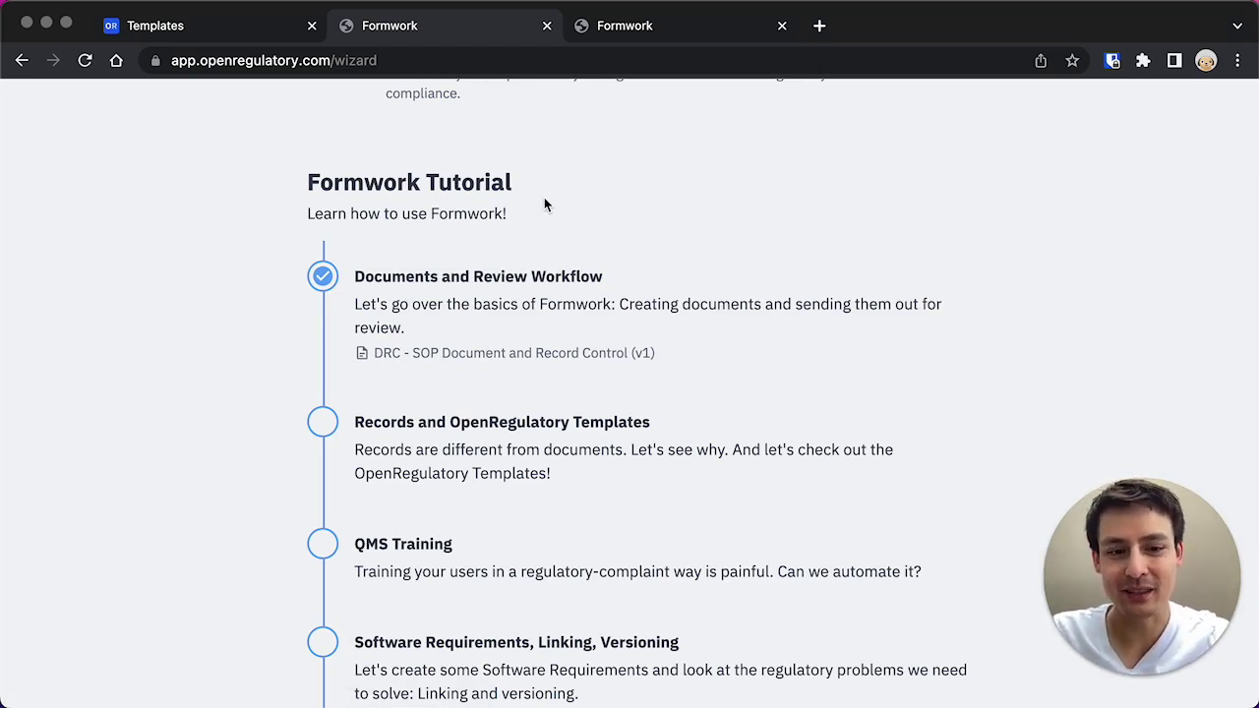
Switch to the OpenRegulatory Templates page and look through its General Documents, ISO 13485 and IEC 62304 template categories.
key(ctrl+shift+Tab)
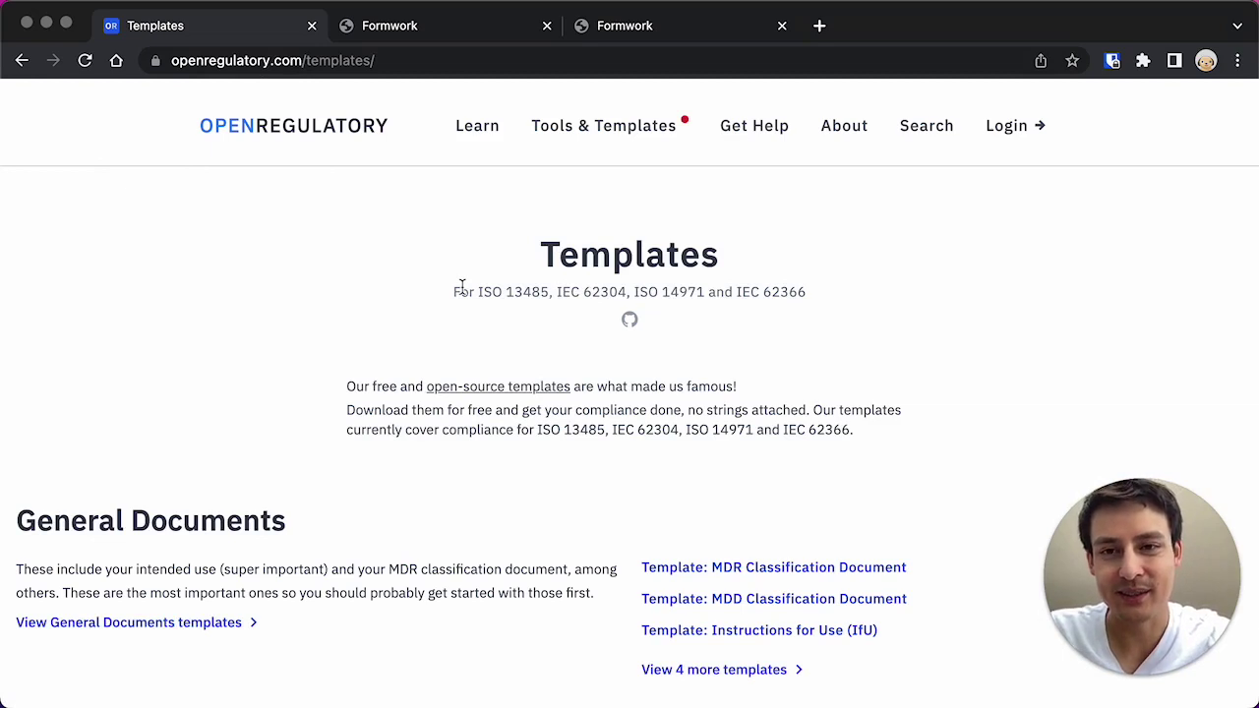
double_click(580, 247)
click(729, 255)
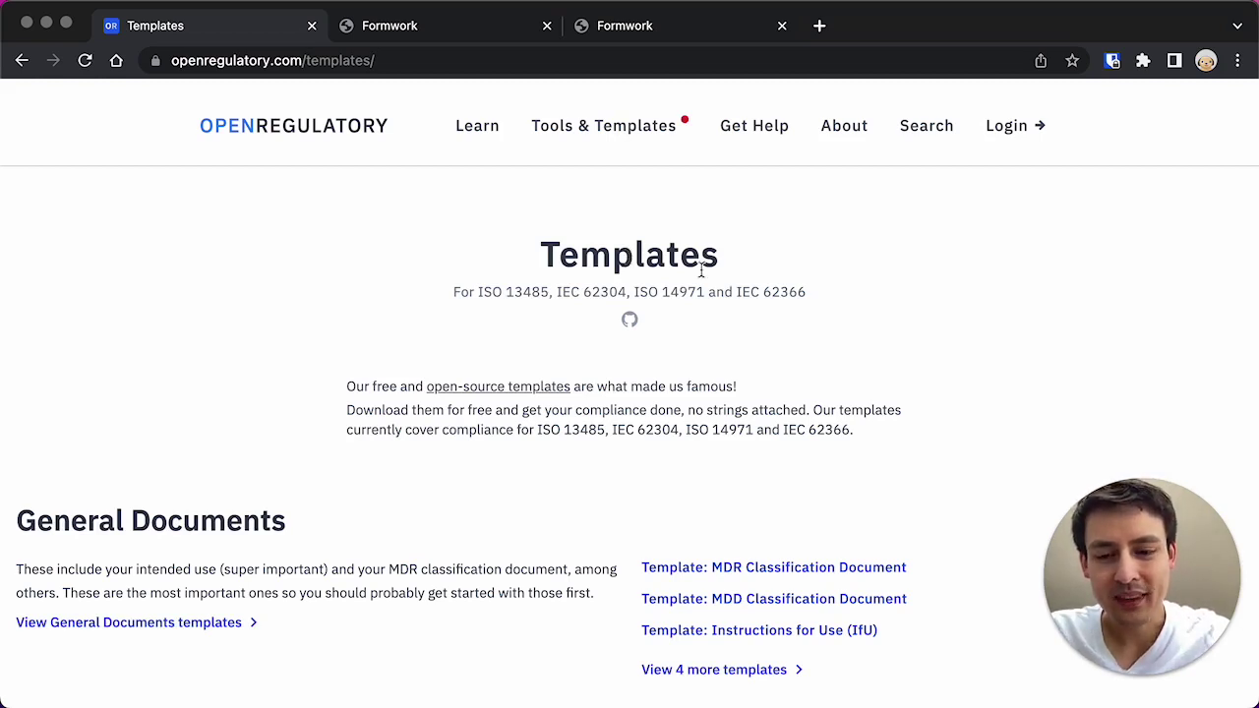
scroll(747, 283, down, 2)
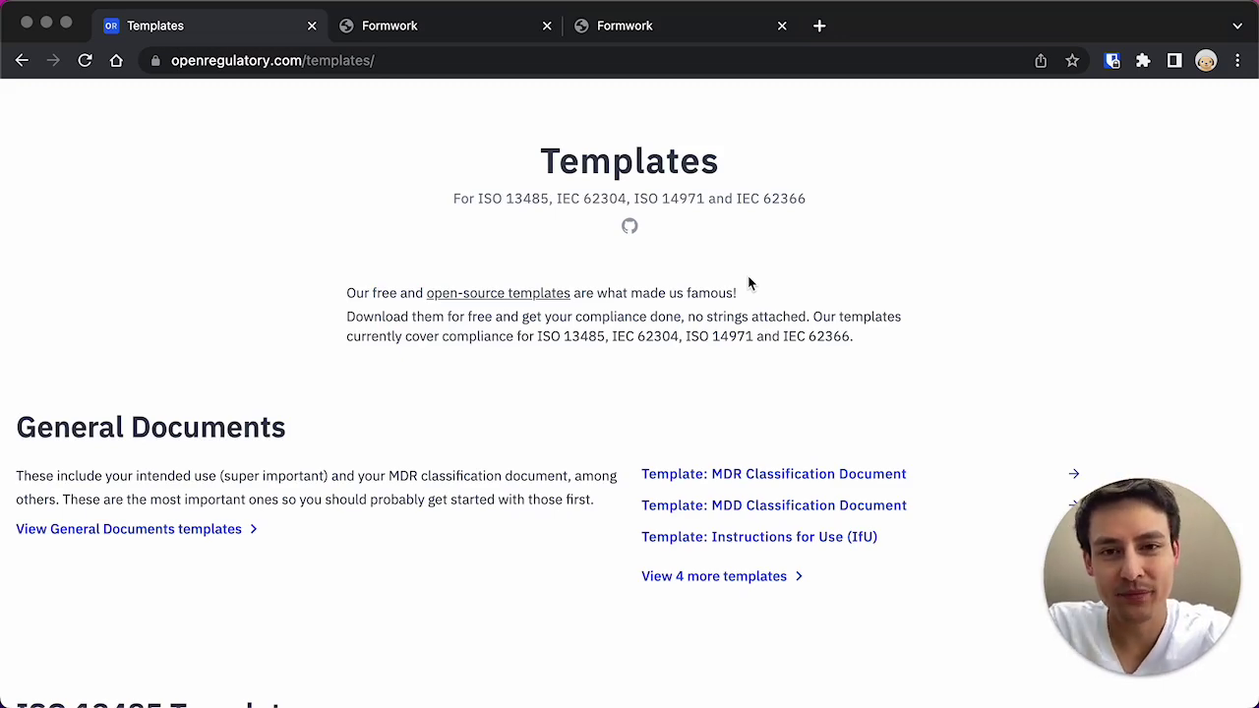
scroll(748, 283, down, 5)
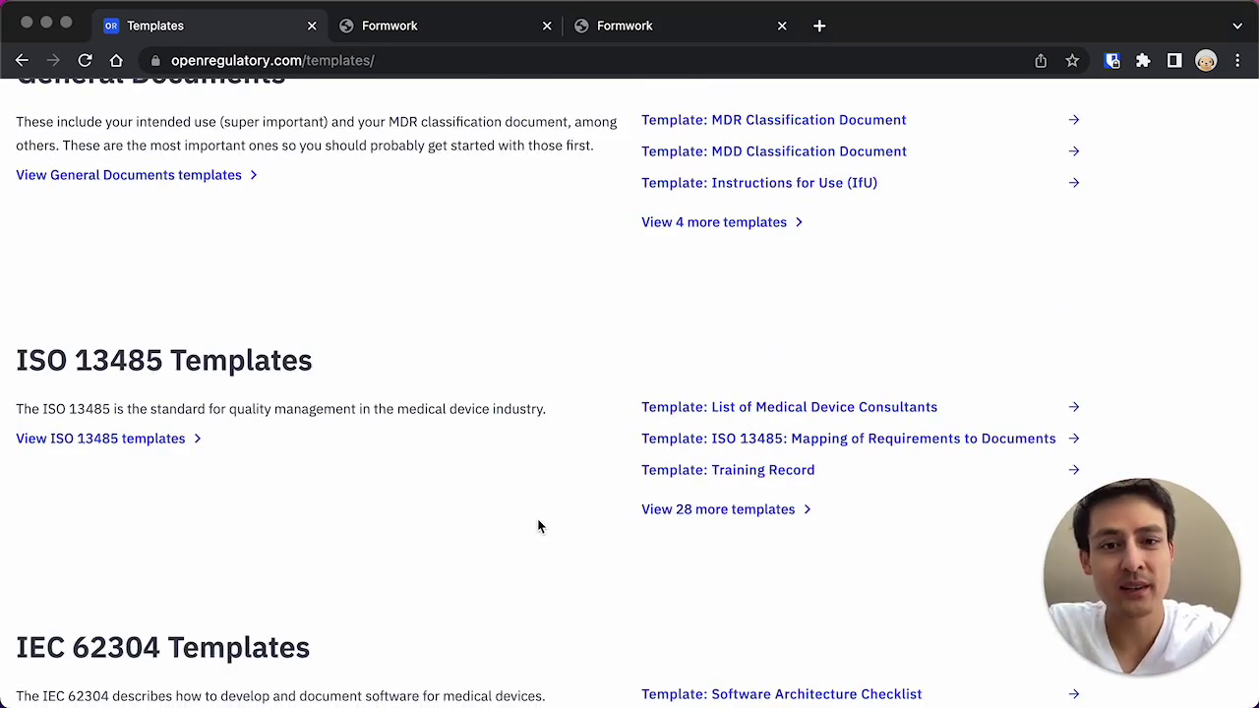
scroll(539, 526, up, 3)
scroll(539, 527, down, 7)
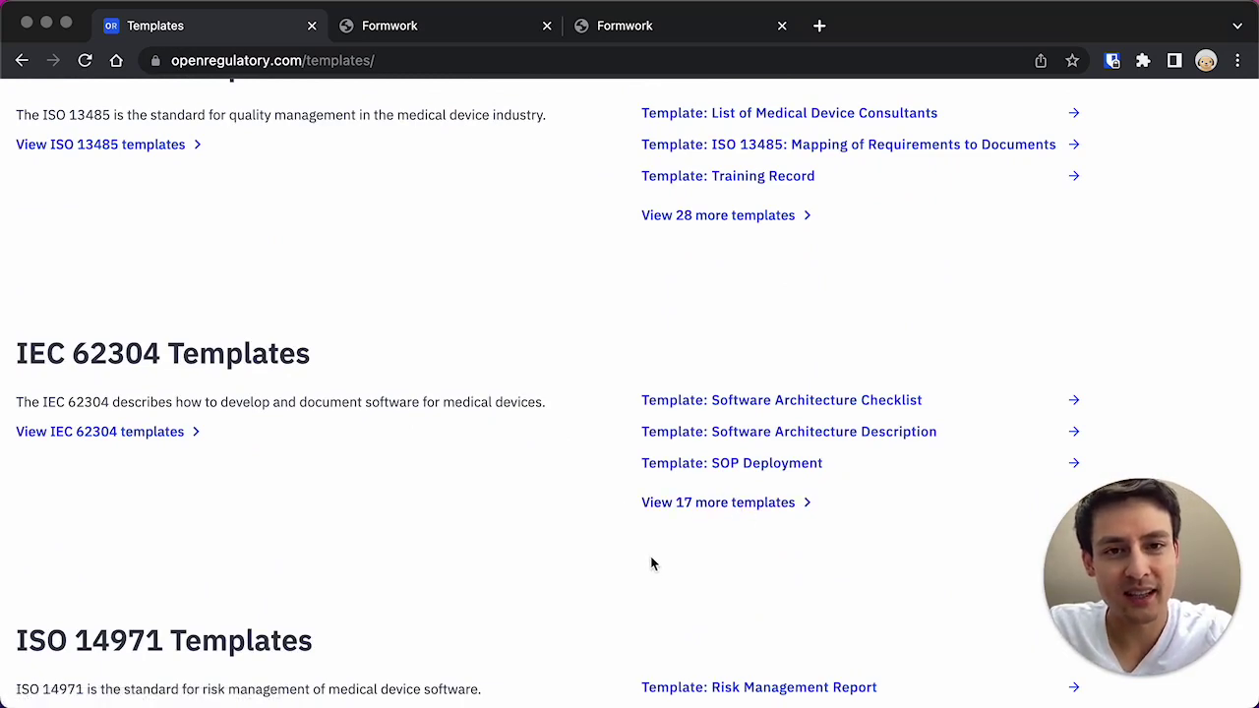
scroll(650, 561, up, 3)
scroll(652, 563, up, 1)
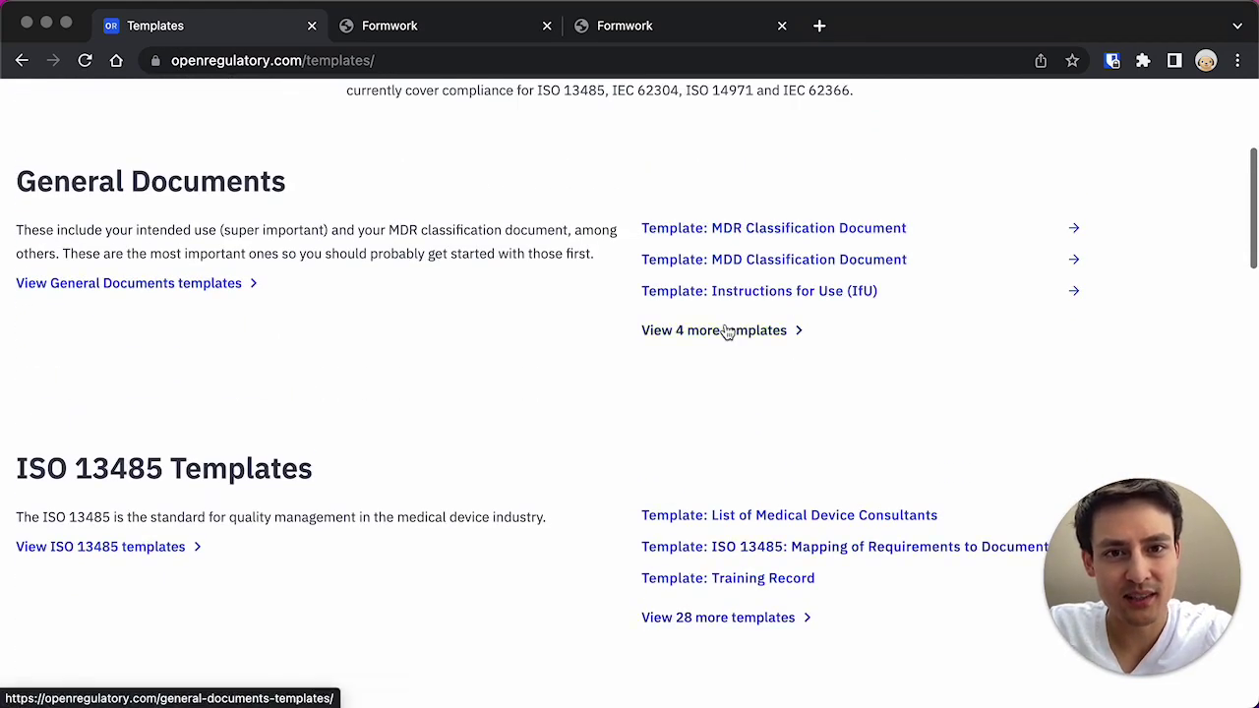
Show all General Documents templates and open the Intended Use (for Medical Devices Under MDD / MDR) template.
click(685, 332)
scroll(520, 351, down, 6)
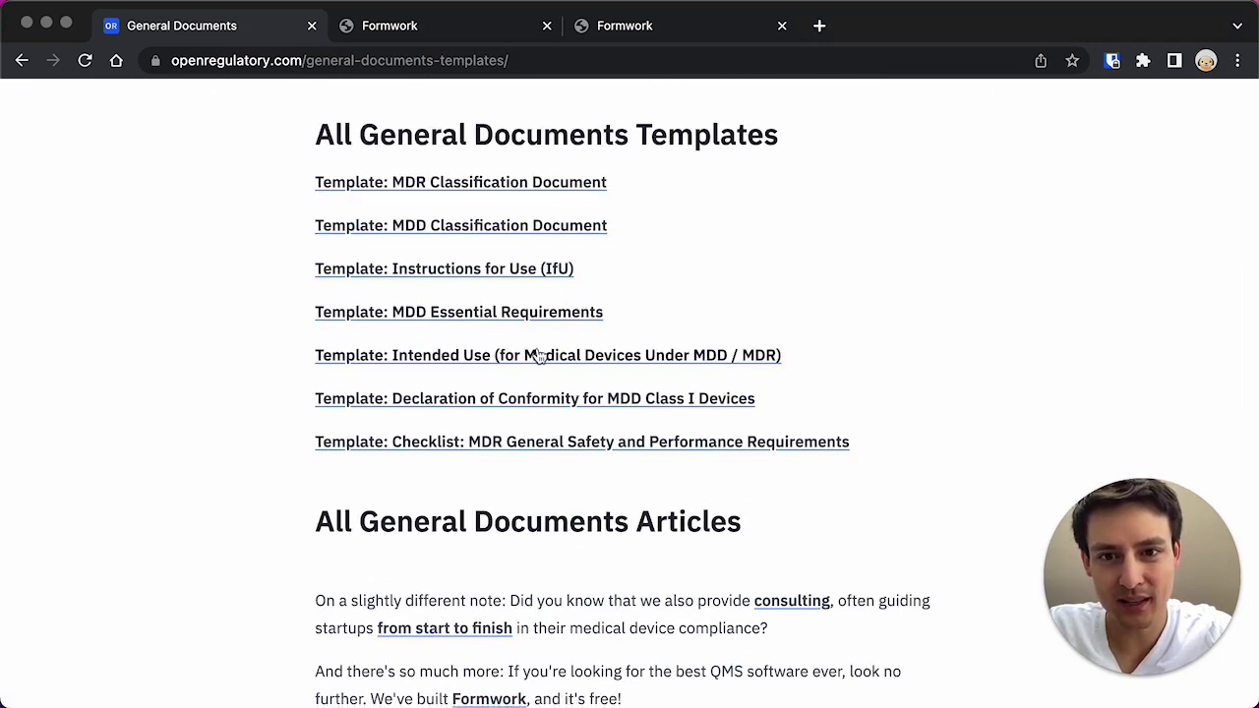
click(538, 357)
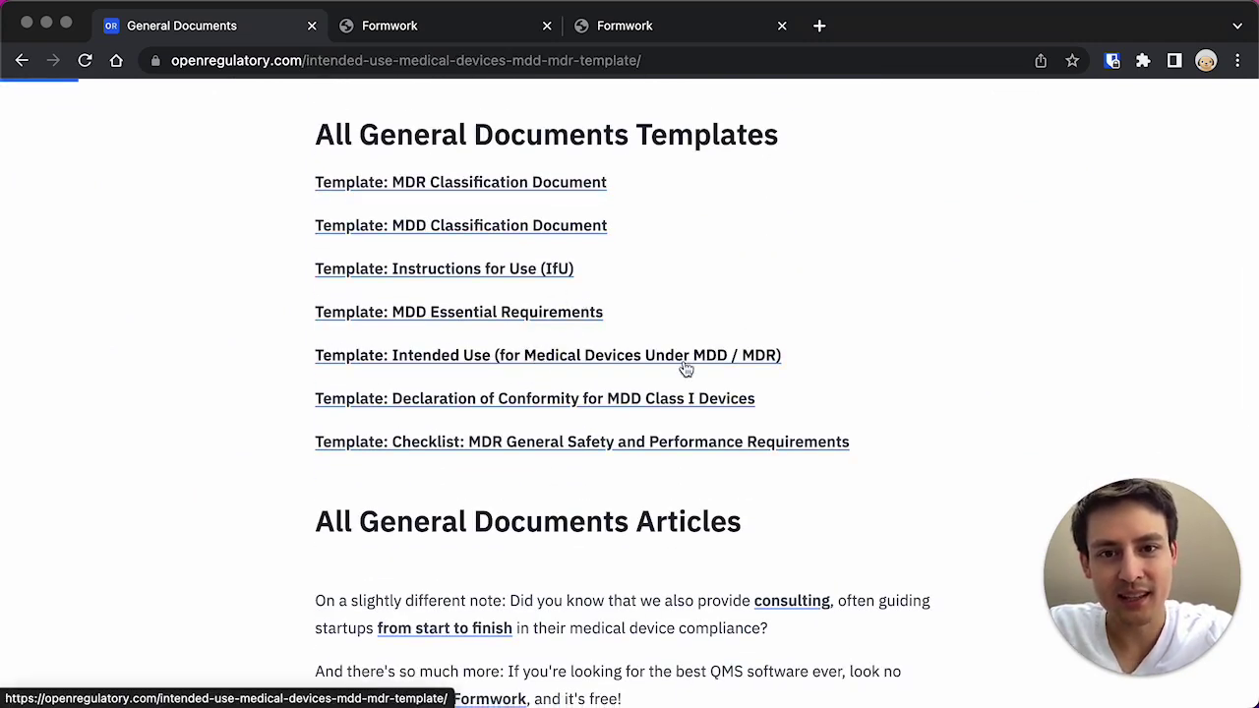
Examine the Intended Use template page and the file formats offered for download.
scroll(773, 365, down, 2)
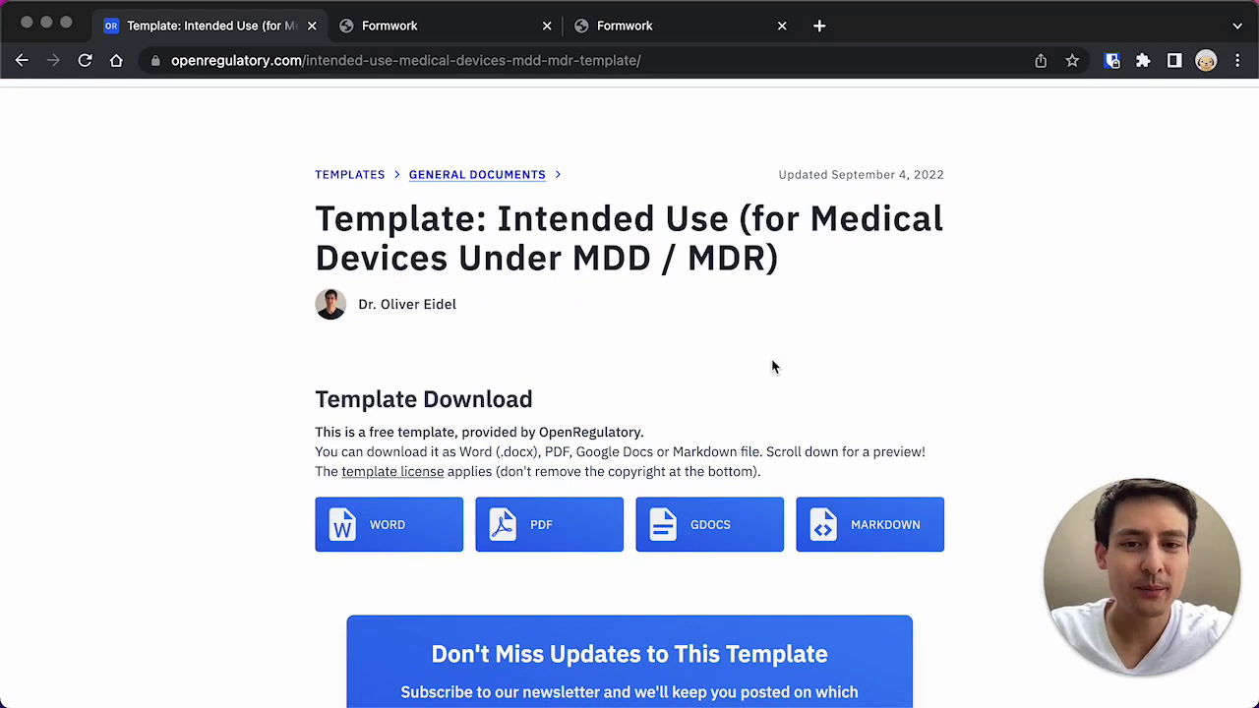
scroll(773, 365, down, 3)
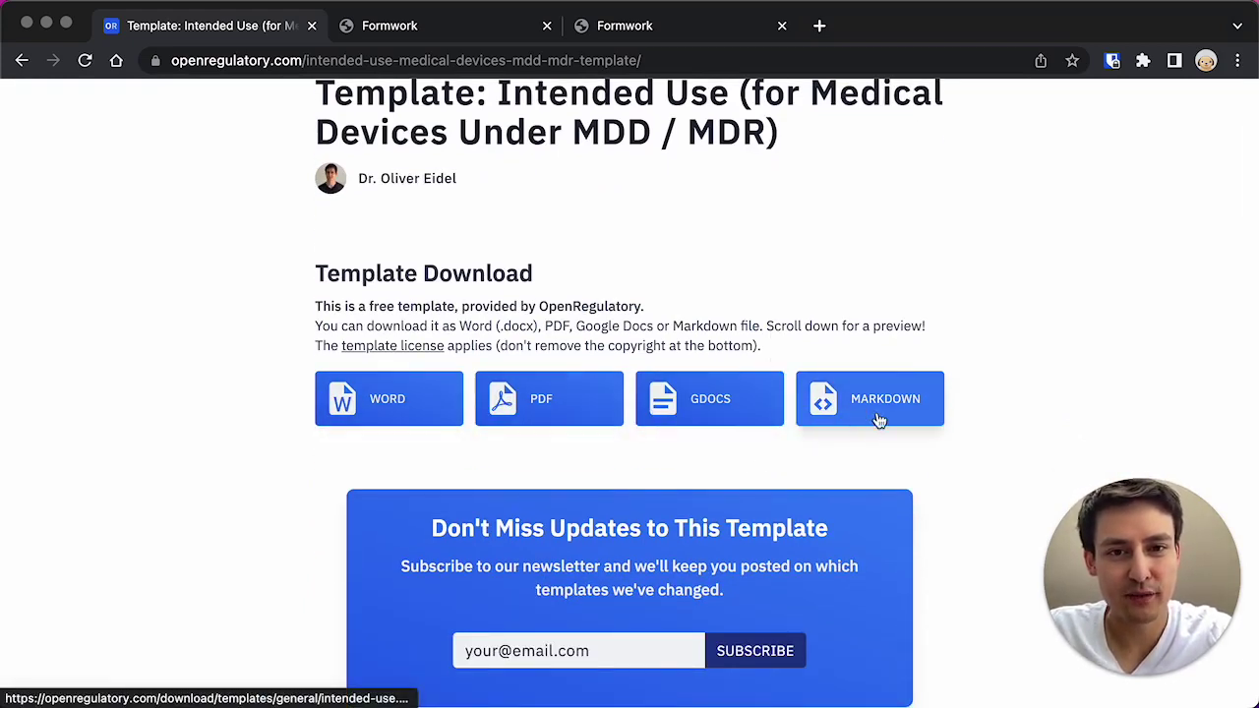
scroll(908, 292, down, 1)
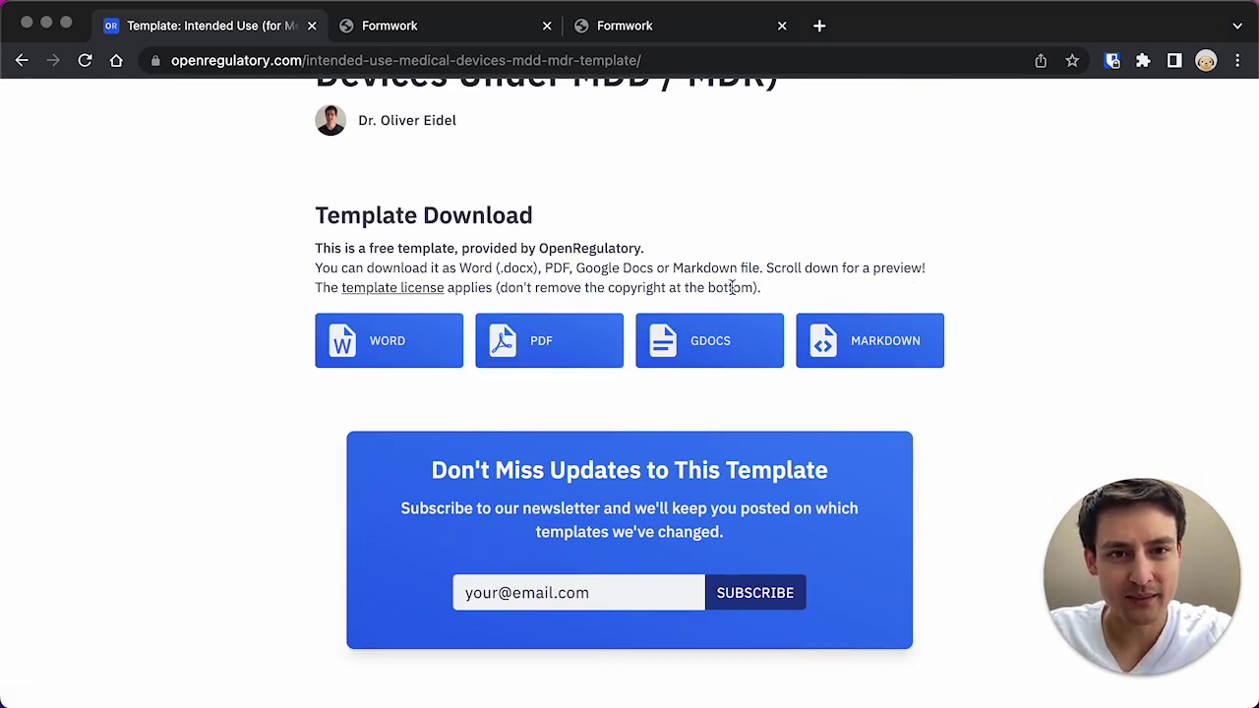
scroll(953, 348, down, 3)
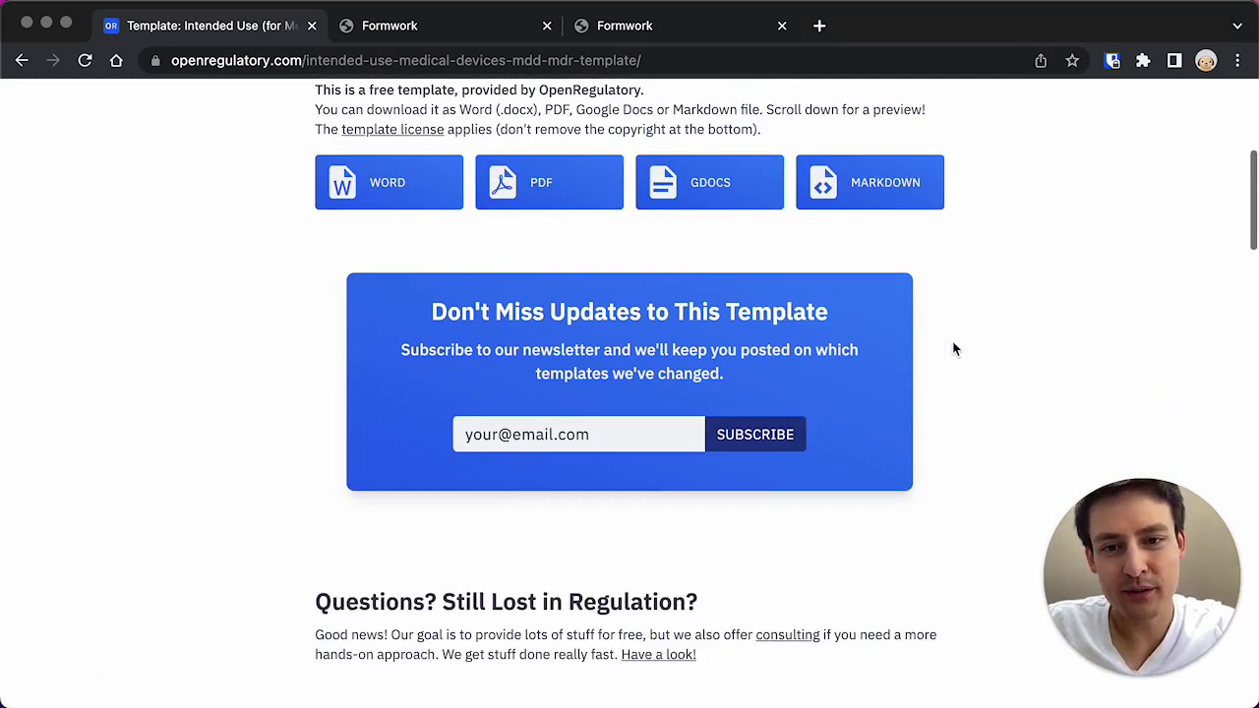
scroll(953, 348, up, 4)
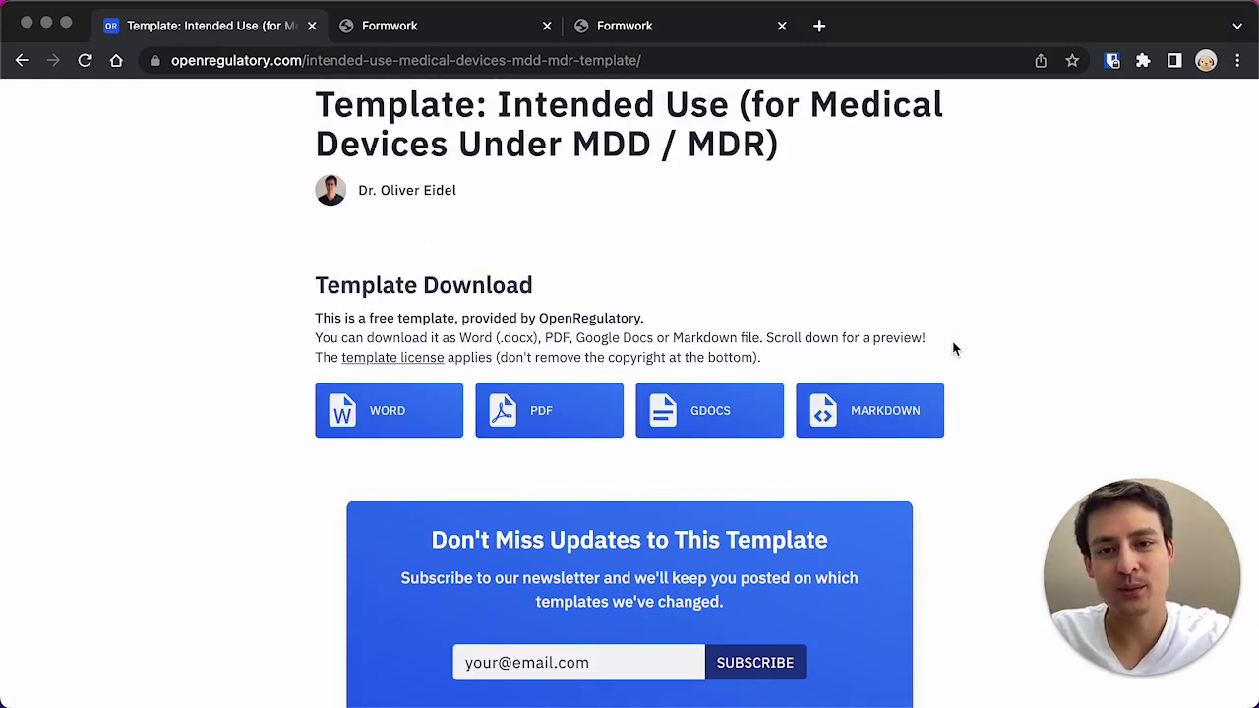
scroll(953, 348, up, 1)
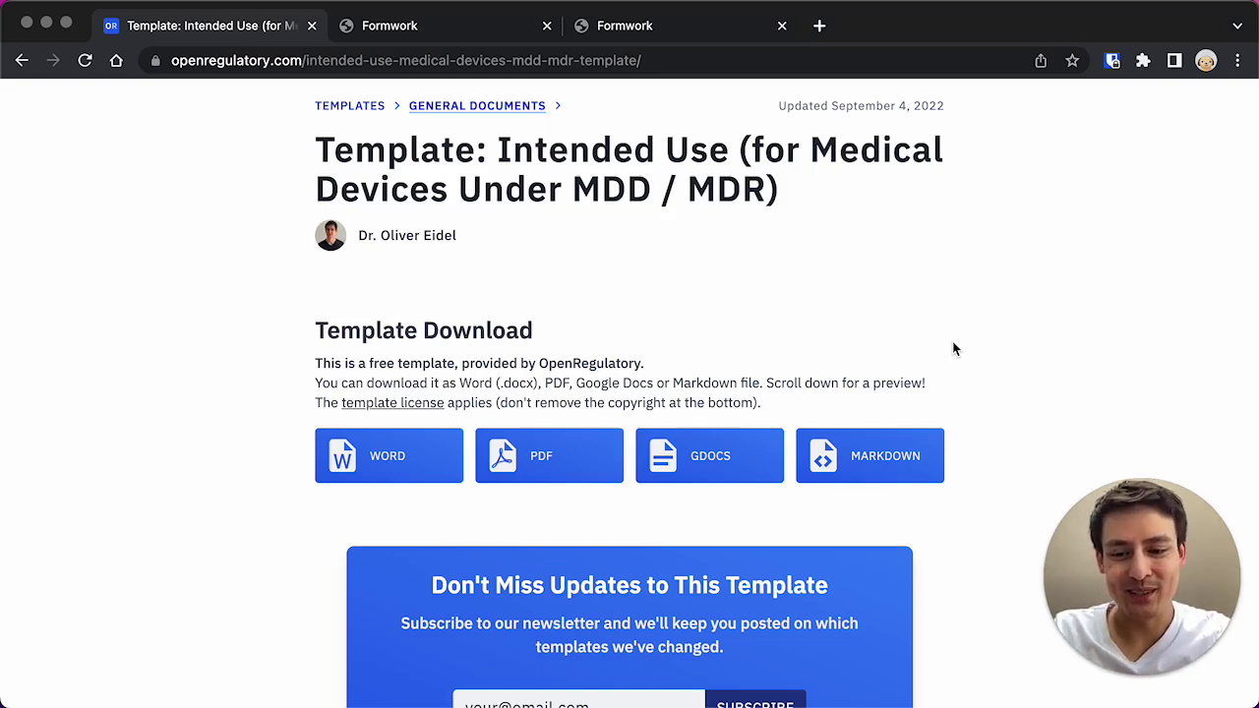
Return to the Formwork Wizard, open the Documents and Review Workflow video lesson and reload it.
key(ctrl+Tab)
scroll(952, 350, up, 1)
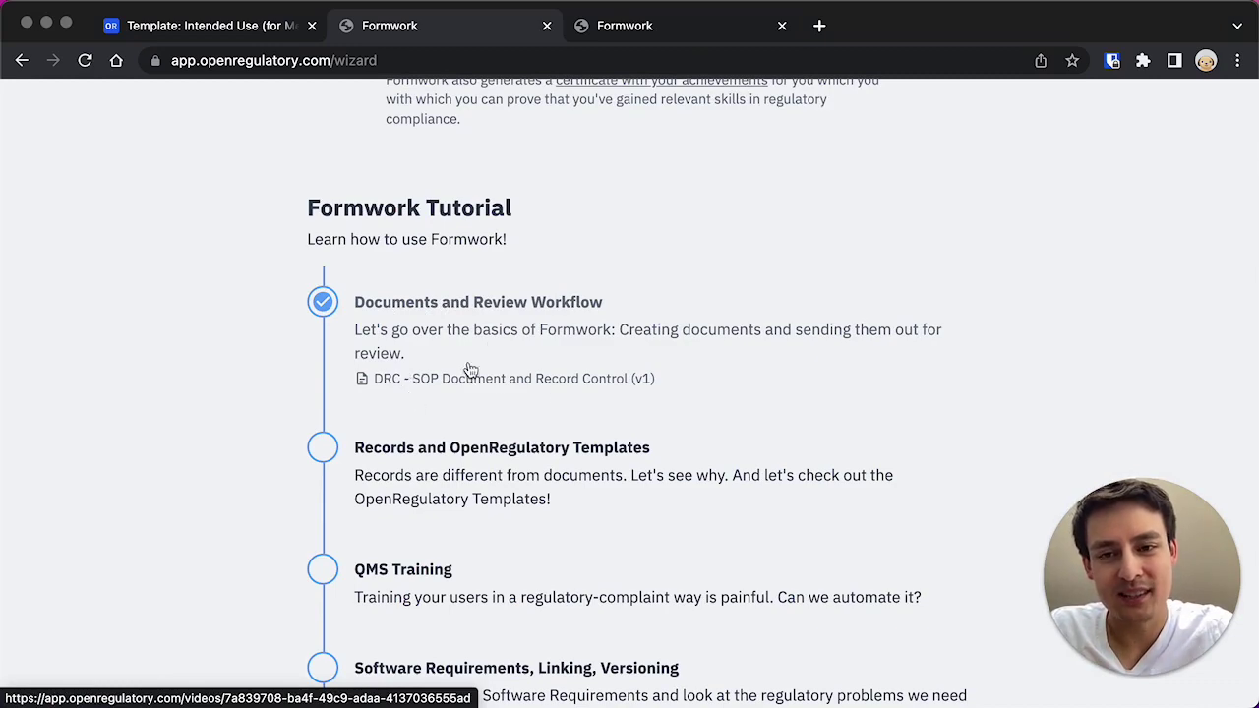
click(501, 338)
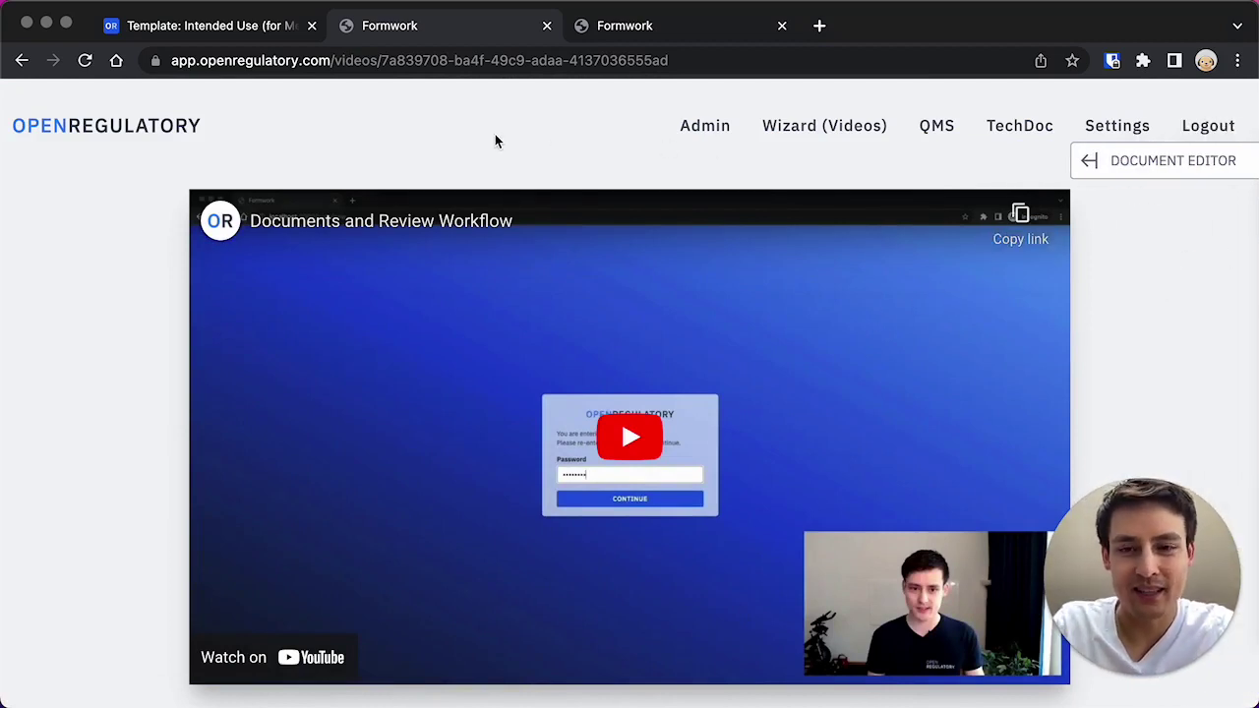
key(super+r)
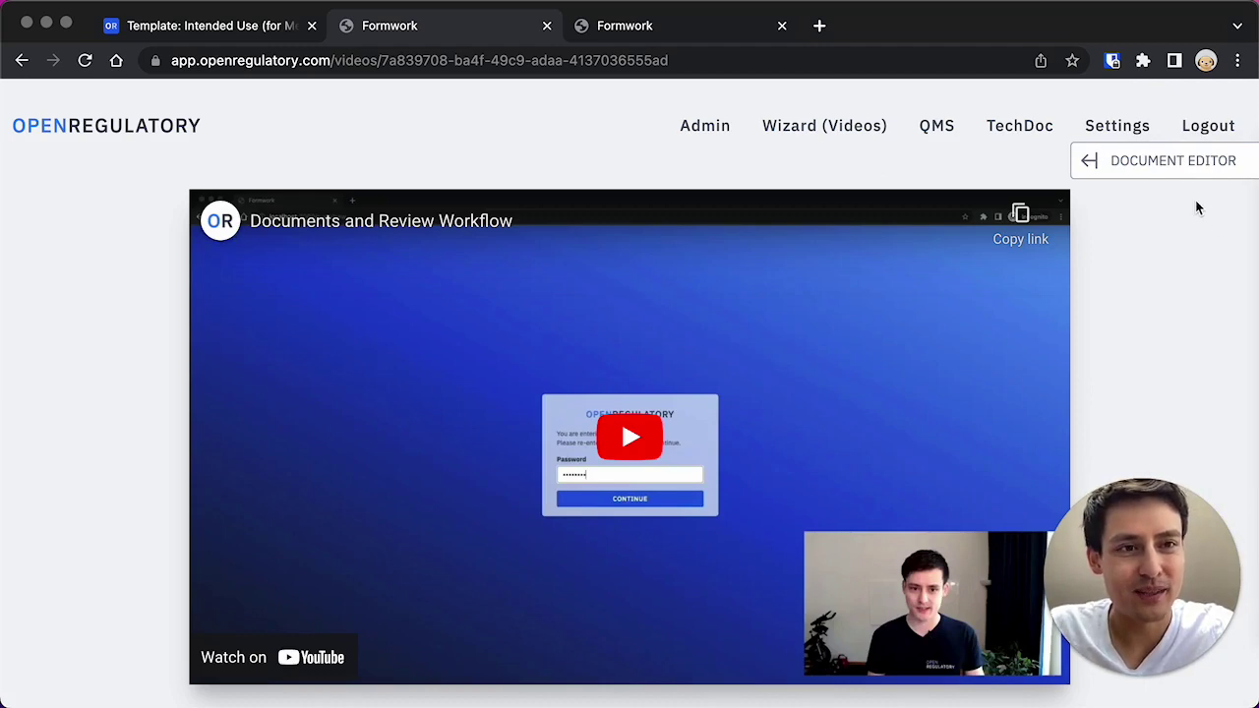
Show the document editor beside the video, look through the SOP Document and Record Control template, and hide the editor again.
click(1143, 165)
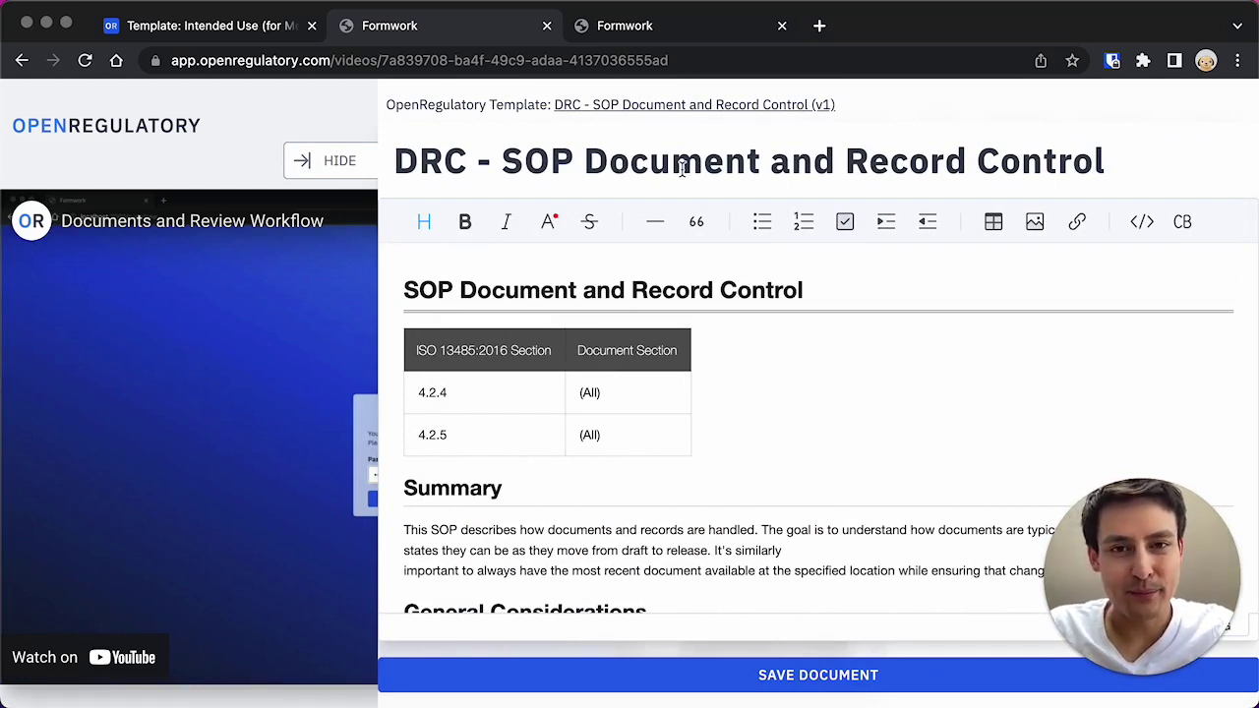
scroll(695, 322, down, 15)
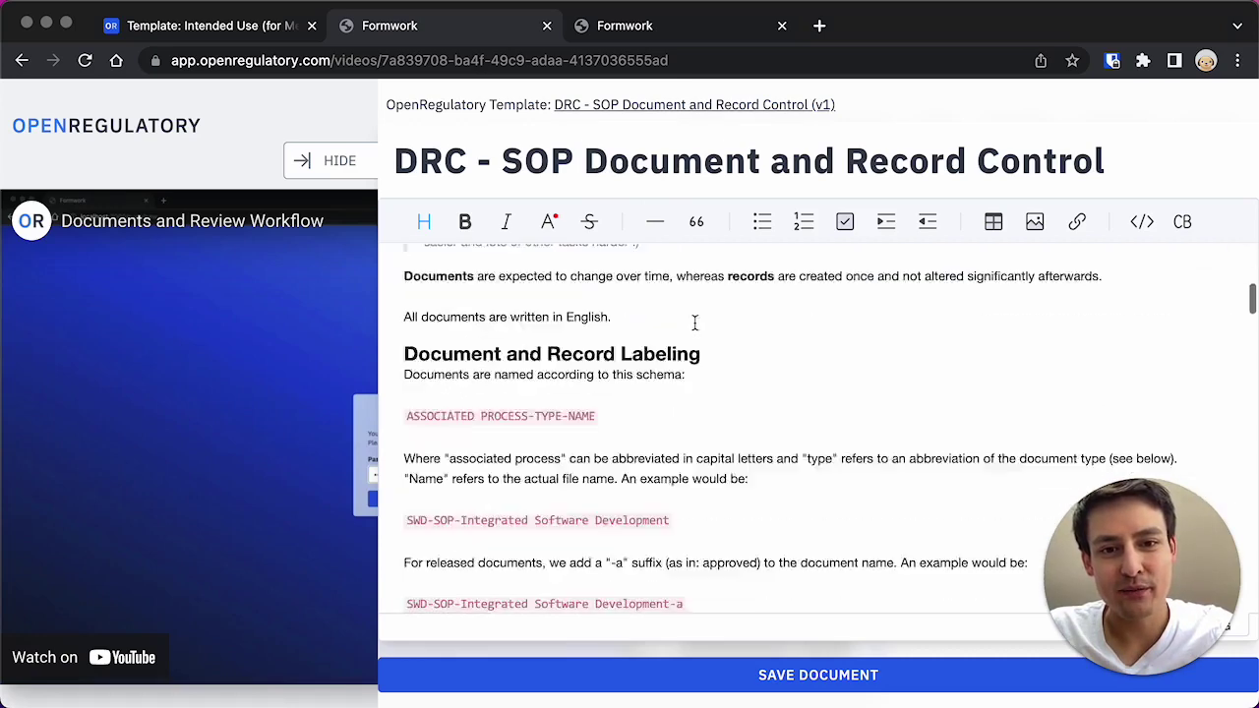
click(334, 159)
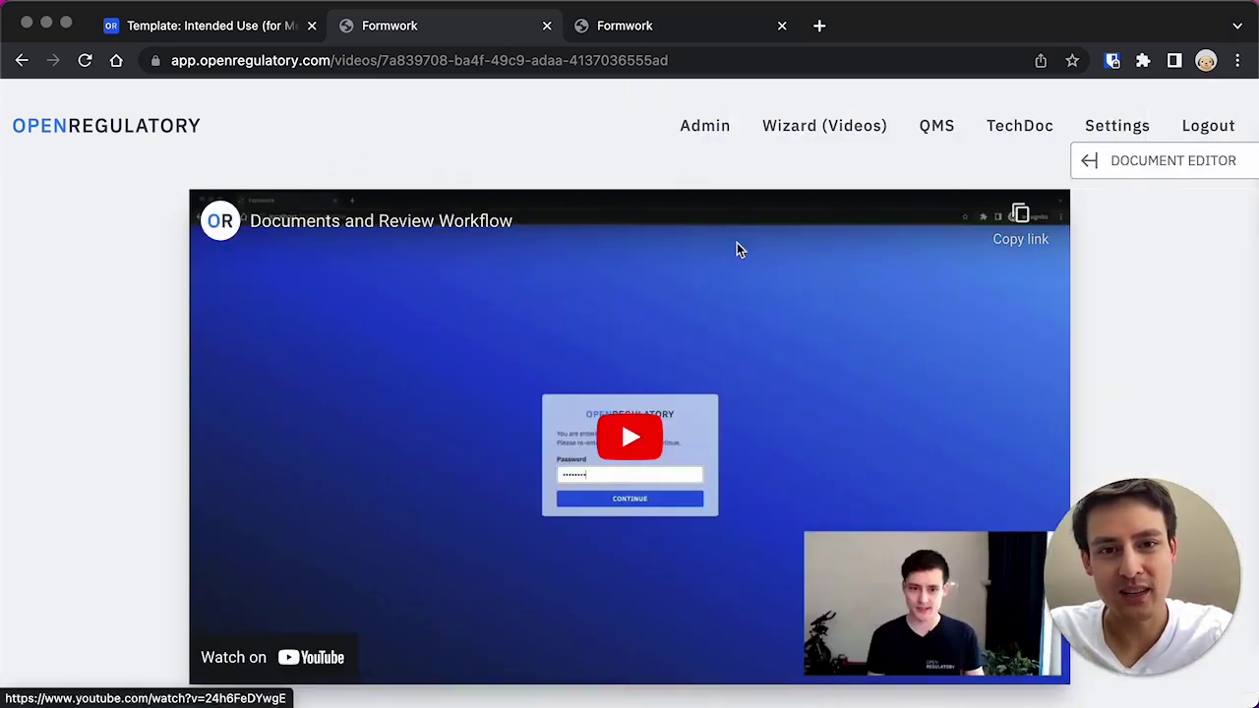
Reopen the document editor and change the document title to "DRC - SOP Document and Record Control 12 1".
click(1160, 169)
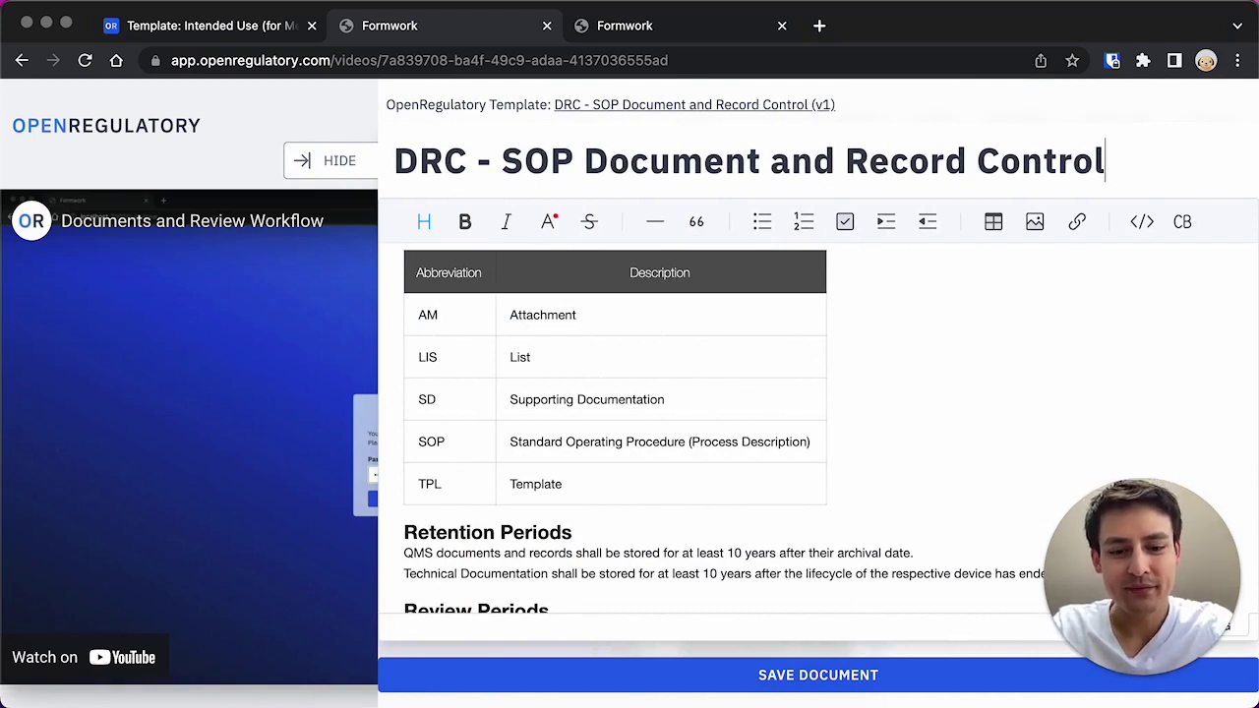
text(12)
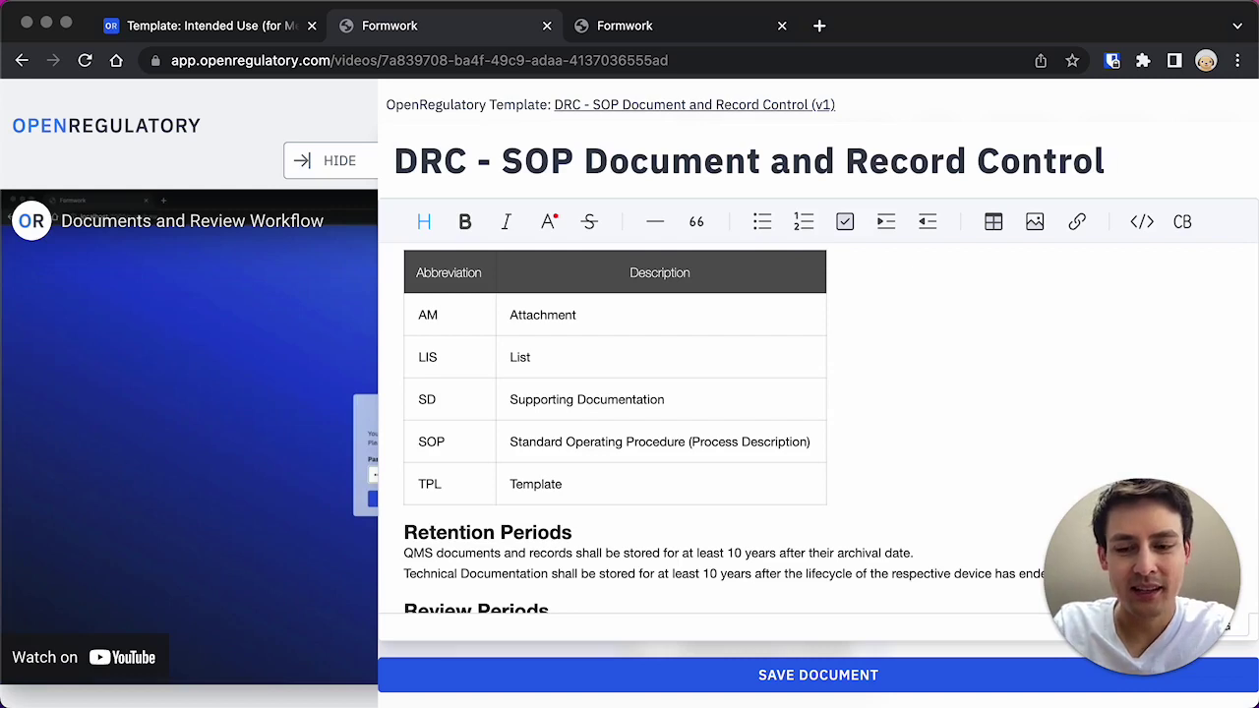
text(3123)
key(BackSpace)
key(BackSpace)
key(BackSpace)
key(BackSpace)
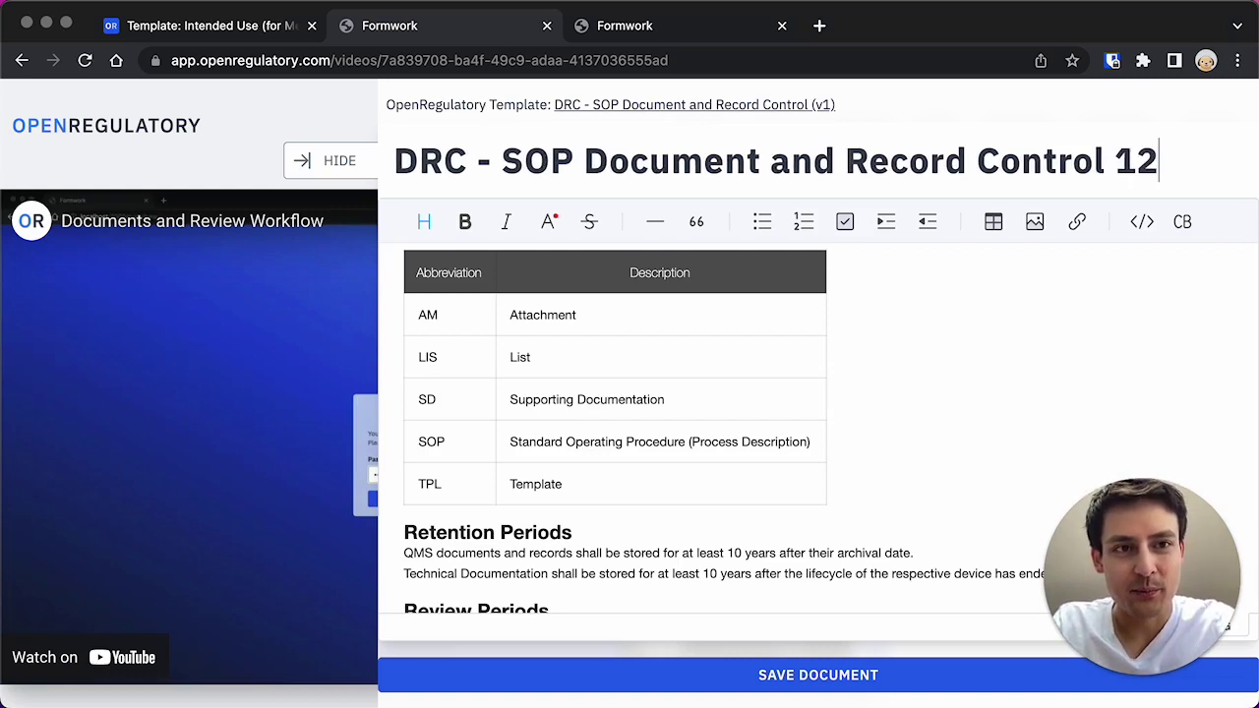
text(2)
key(BackSpace)
text(1)
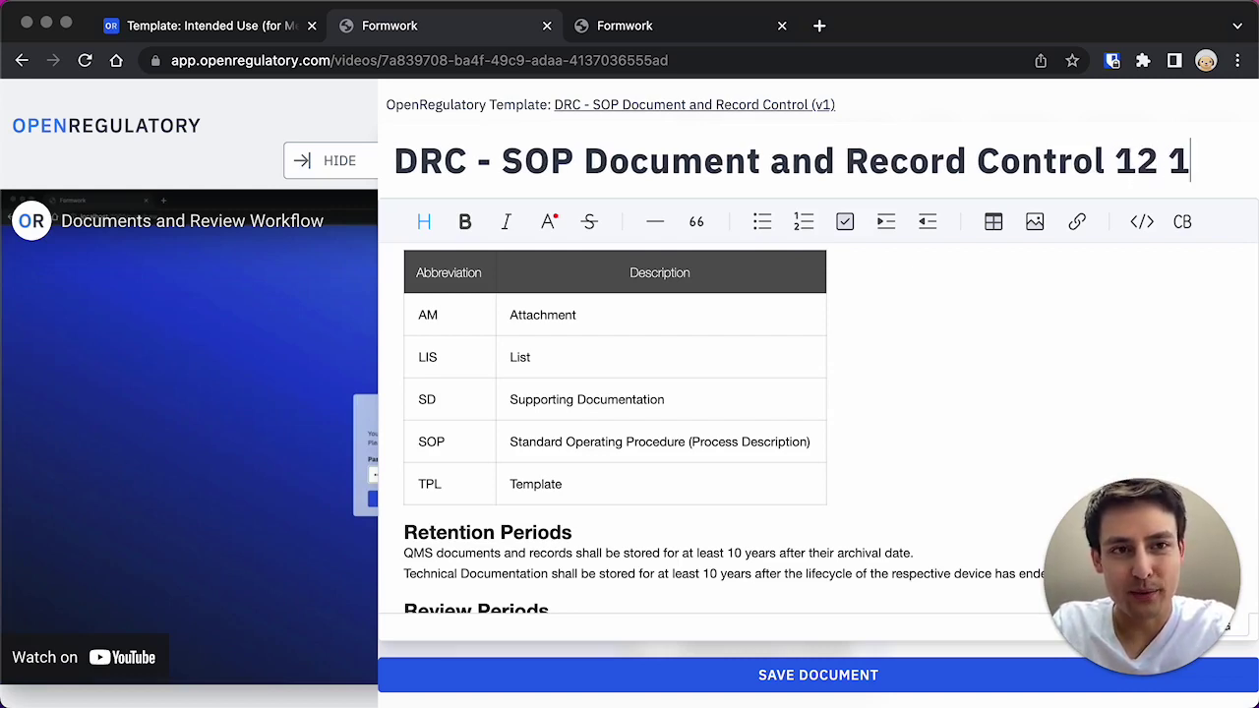
Look through the SOP's body, from the new-document process tables back to the document and record labeling section.
scroll(554, 402, down, 10)
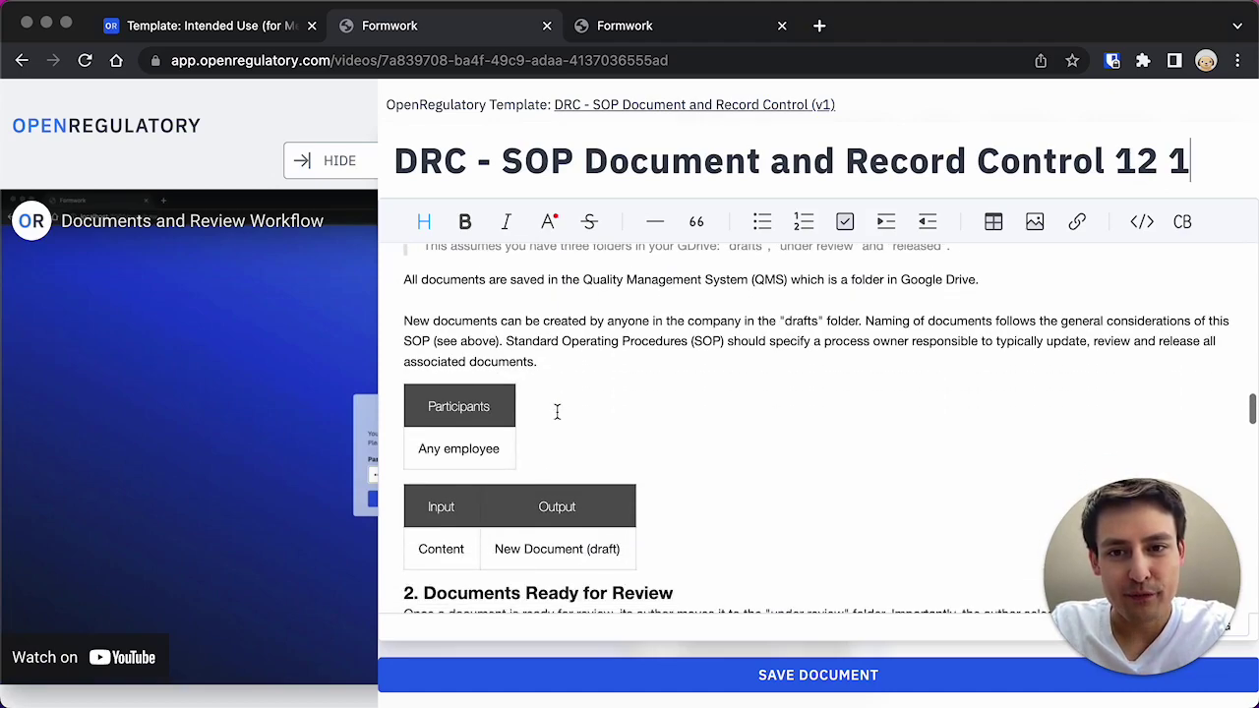
click(649, 397)
scroll(694, 373, up, 15)
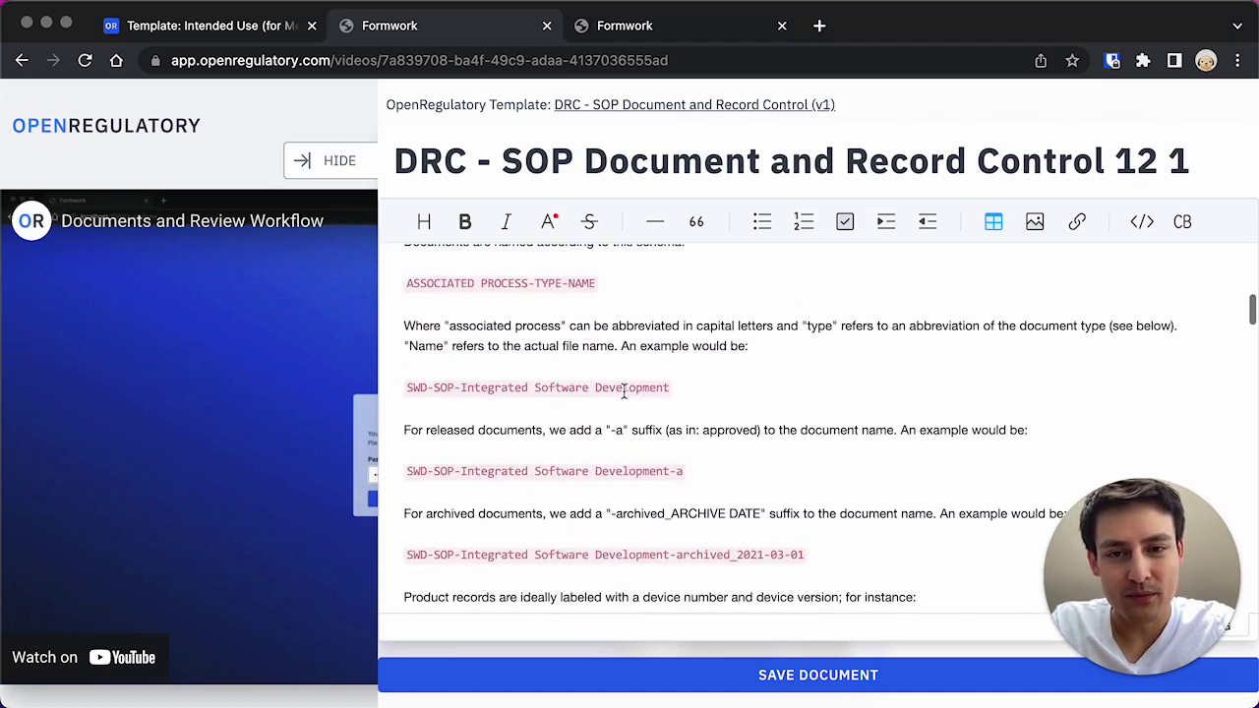
Add "222" to the end of the SOP Document and Record Control heading in the document body and save the document.
click(850, 289)
text(222)
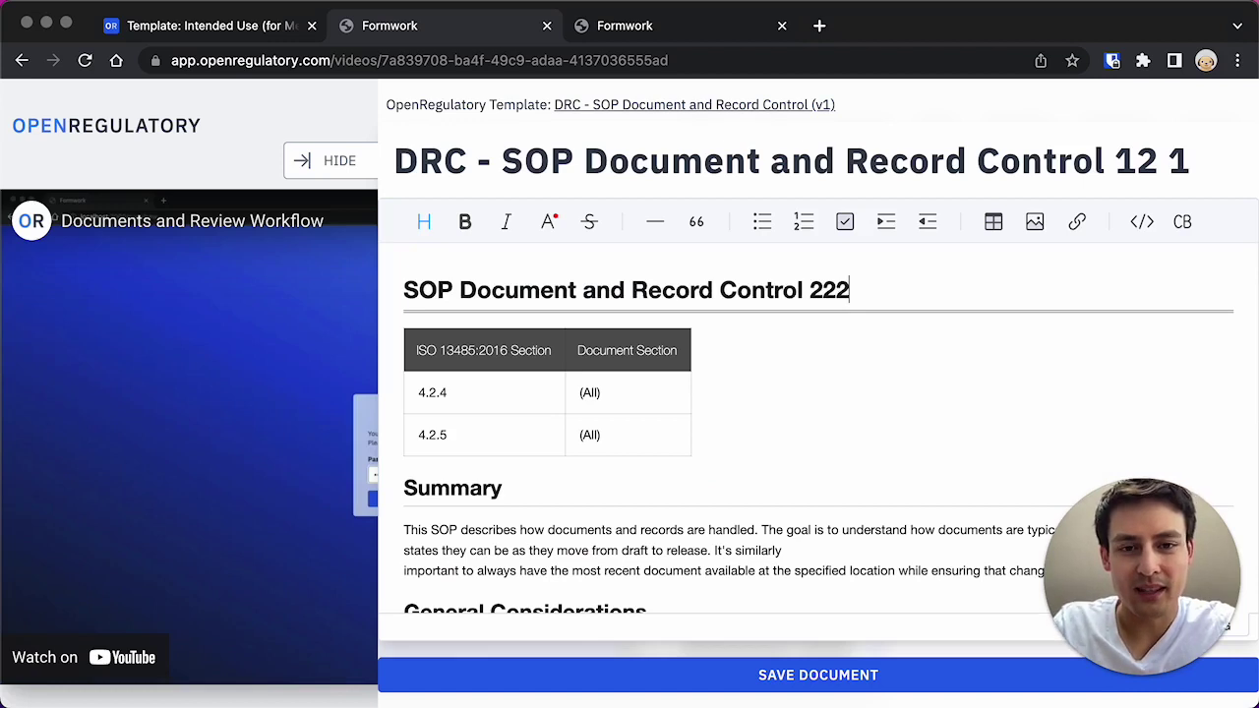
scroll(818, 452, down, 1)
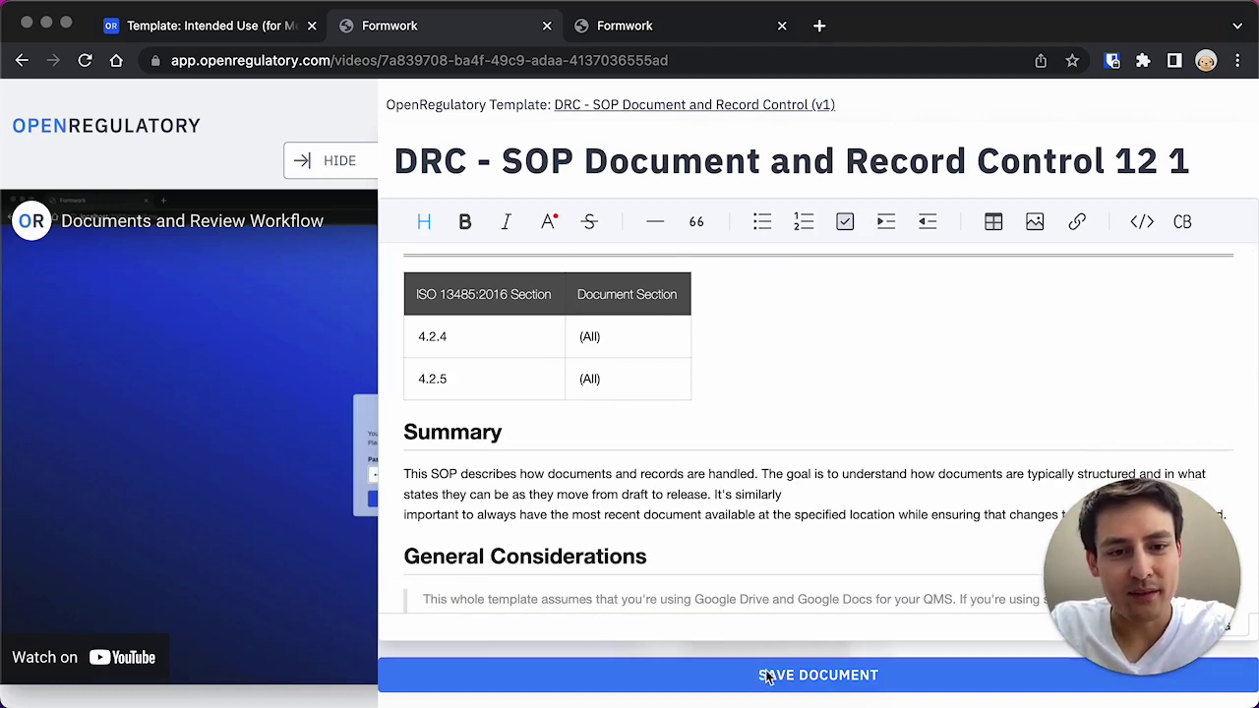
click(852, 671)
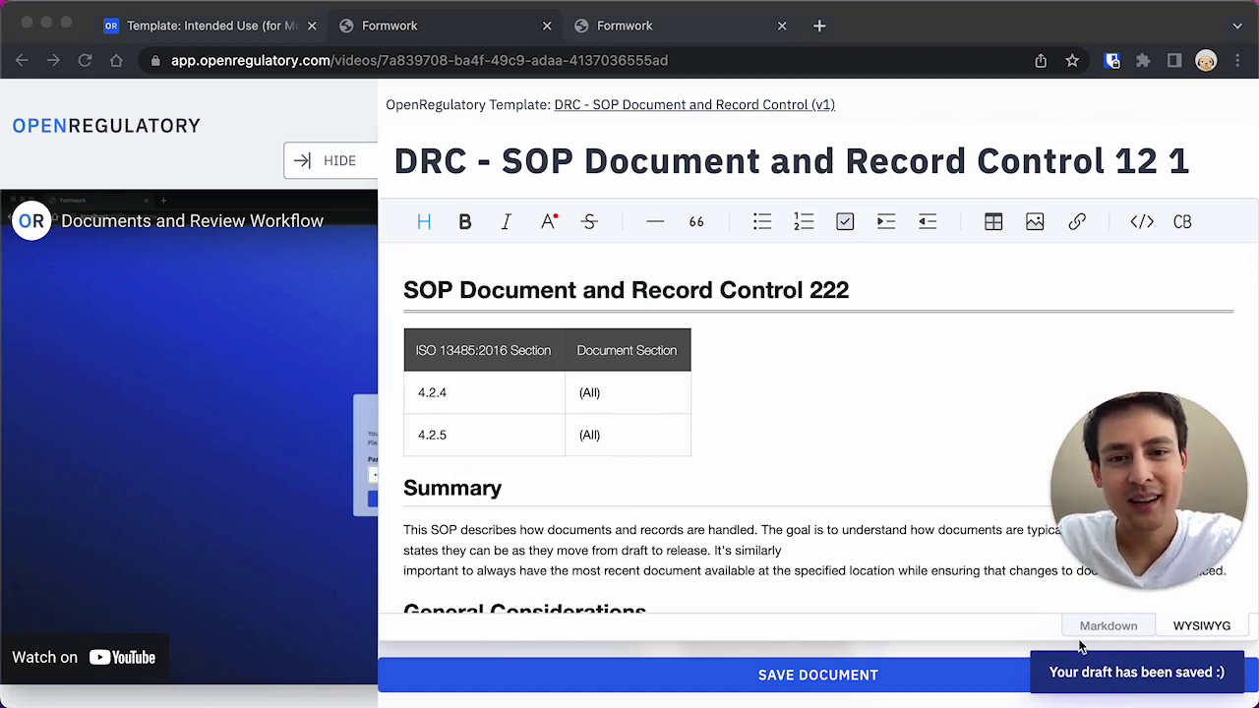
drag(1117, 462, 1120, 368)
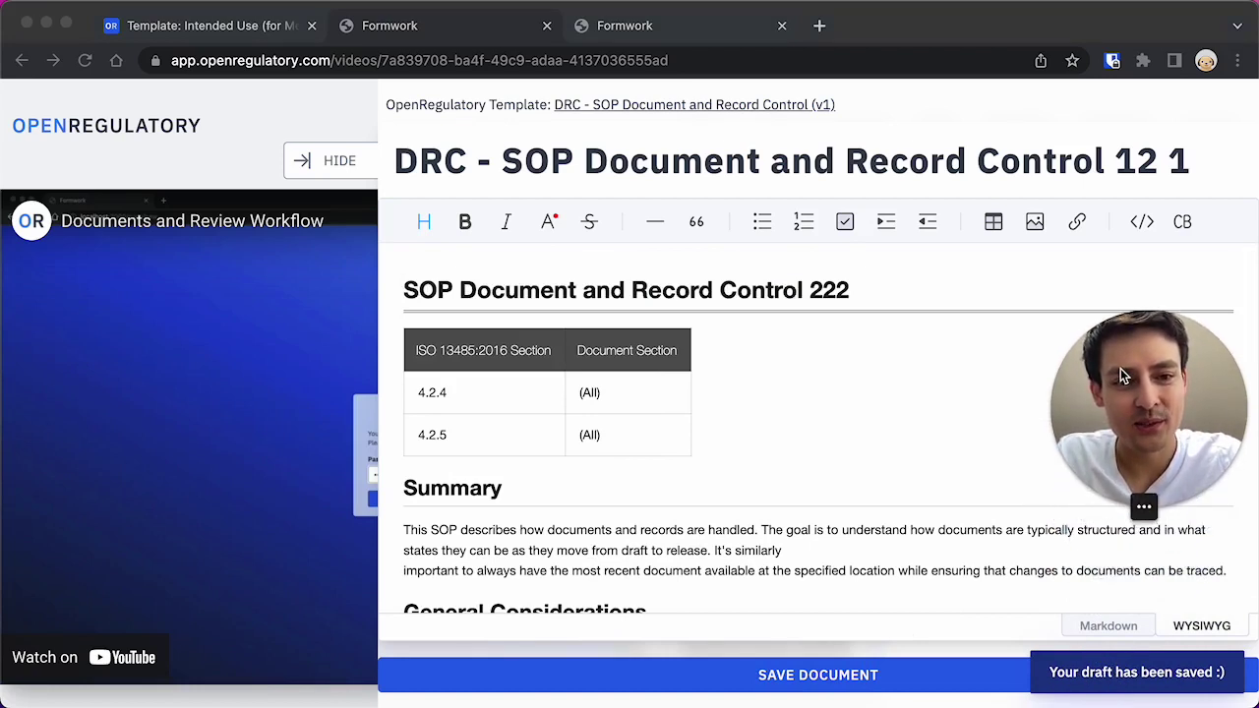
Switch to the QMS and look for the saved SOP draft in the Documents folder.
click(444, 33)
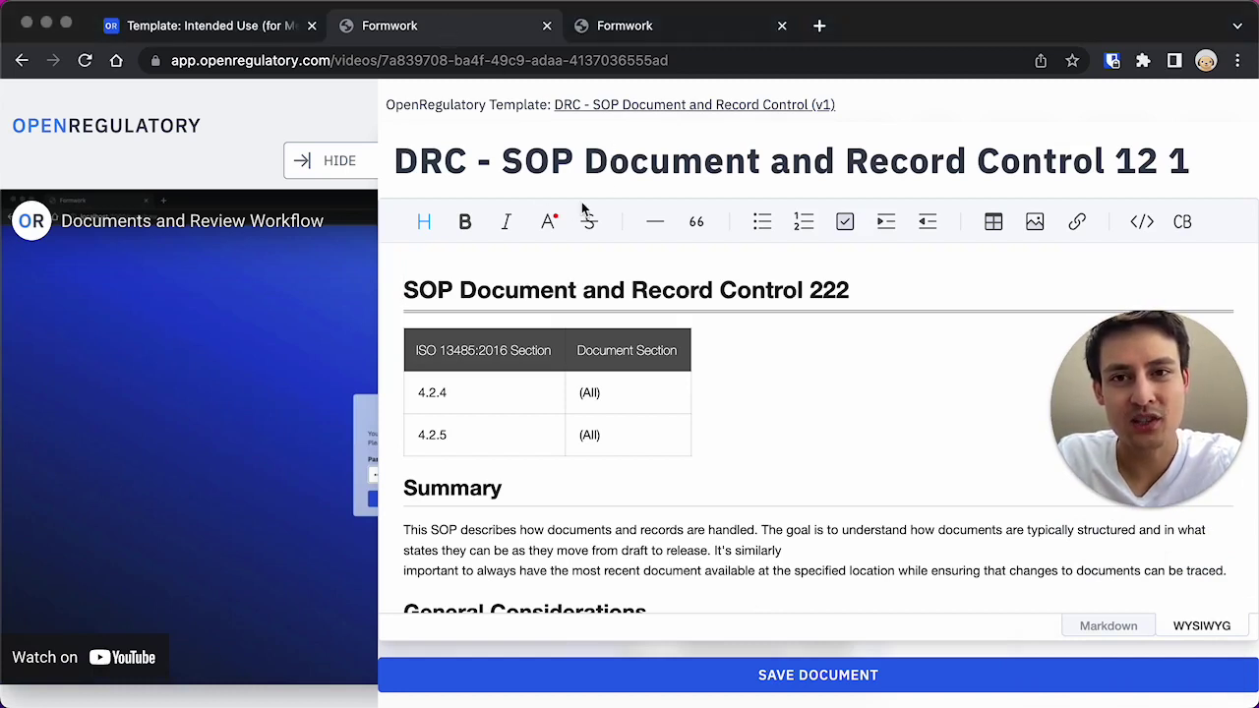
click(688, 31)
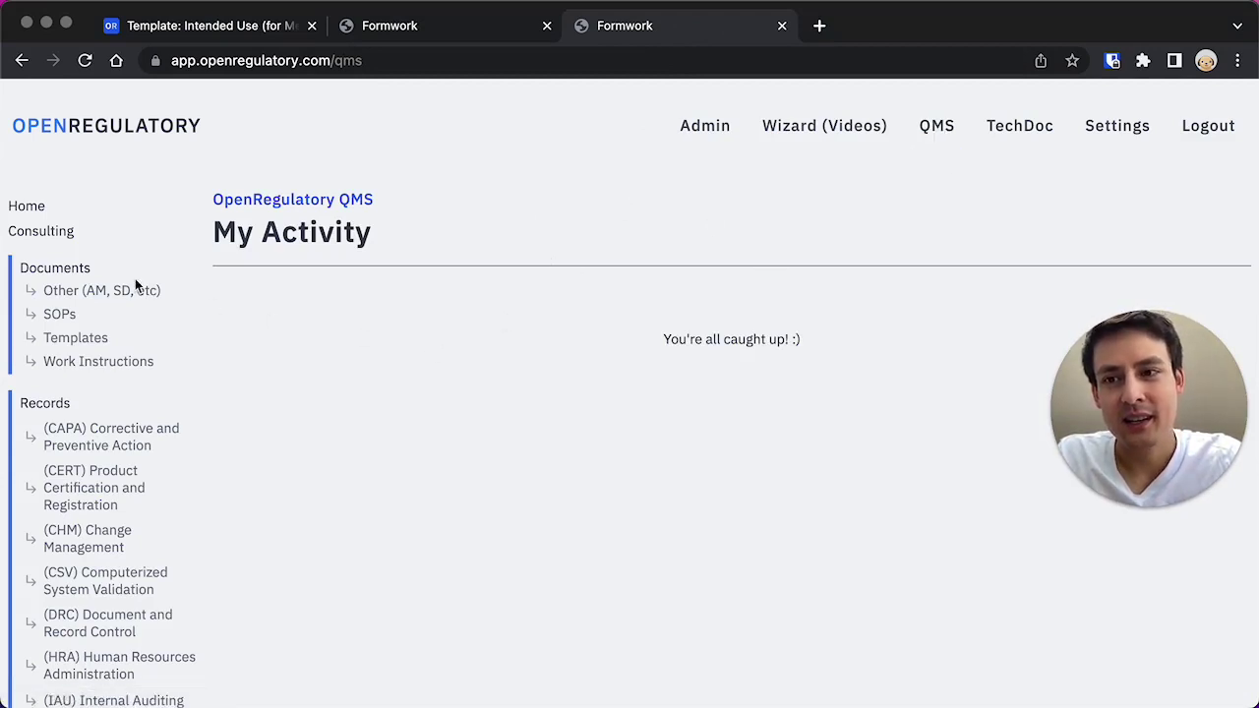
click(71, 274)
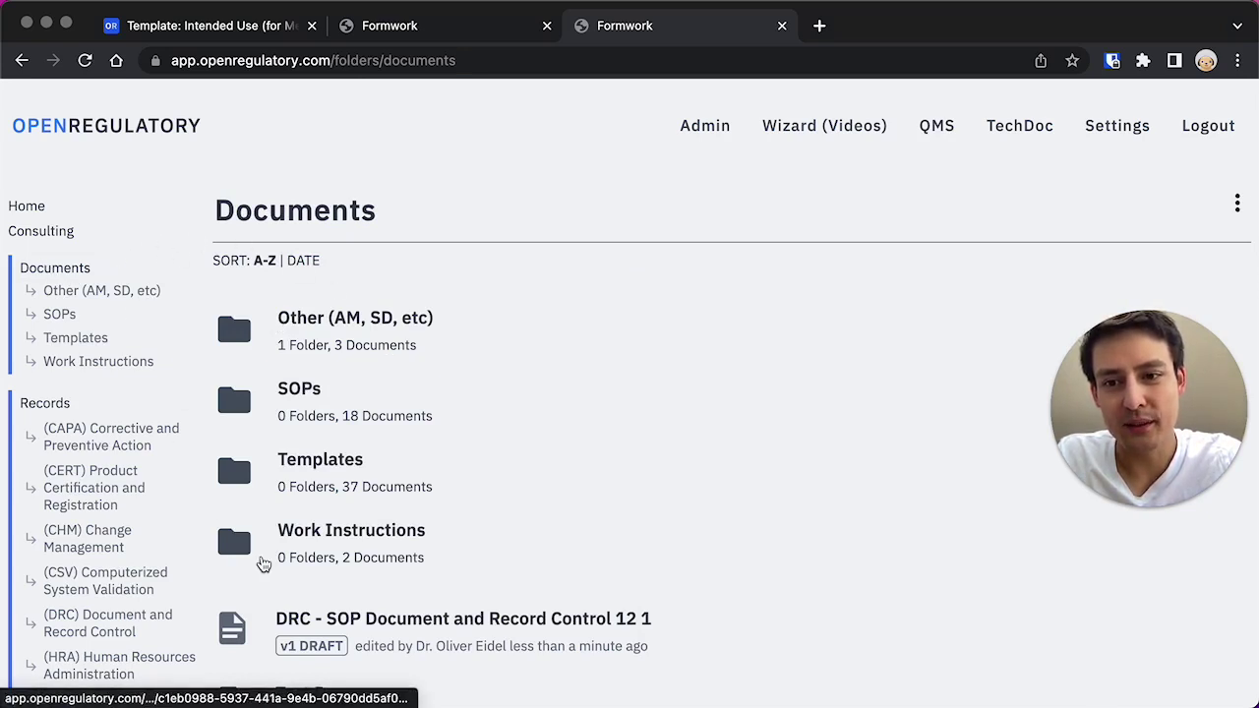
scroll(263, 563, down, 1)
scroll(445, 517, down, 2)
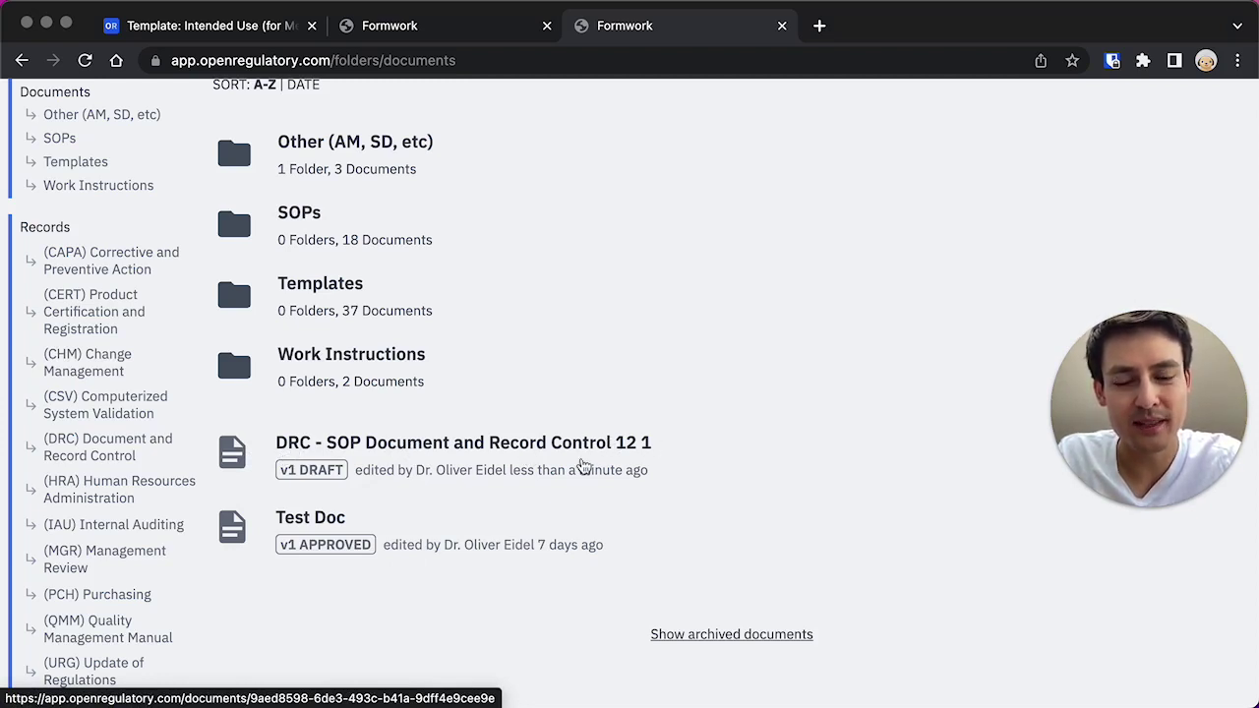
Add "123123" after "It's similarly" in the SOP's Summary, save the draft, and check the Documents folder again.
key(ctrl+Tab)
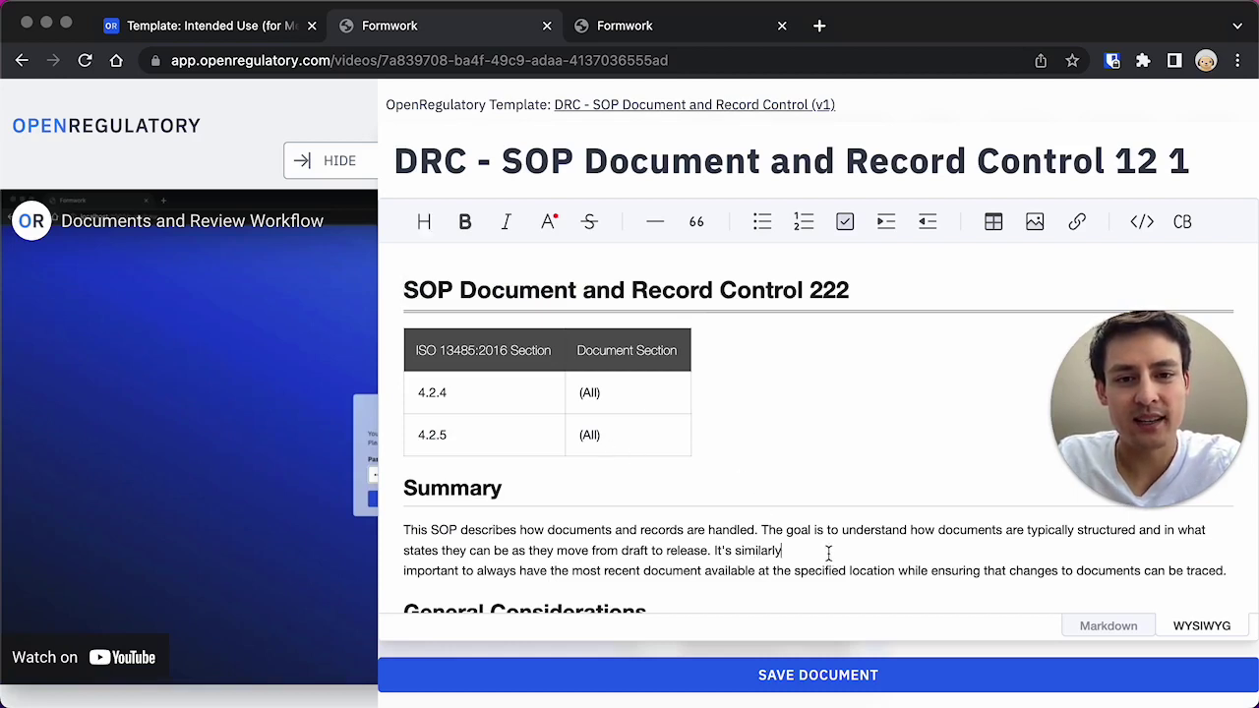
click(818, 668)
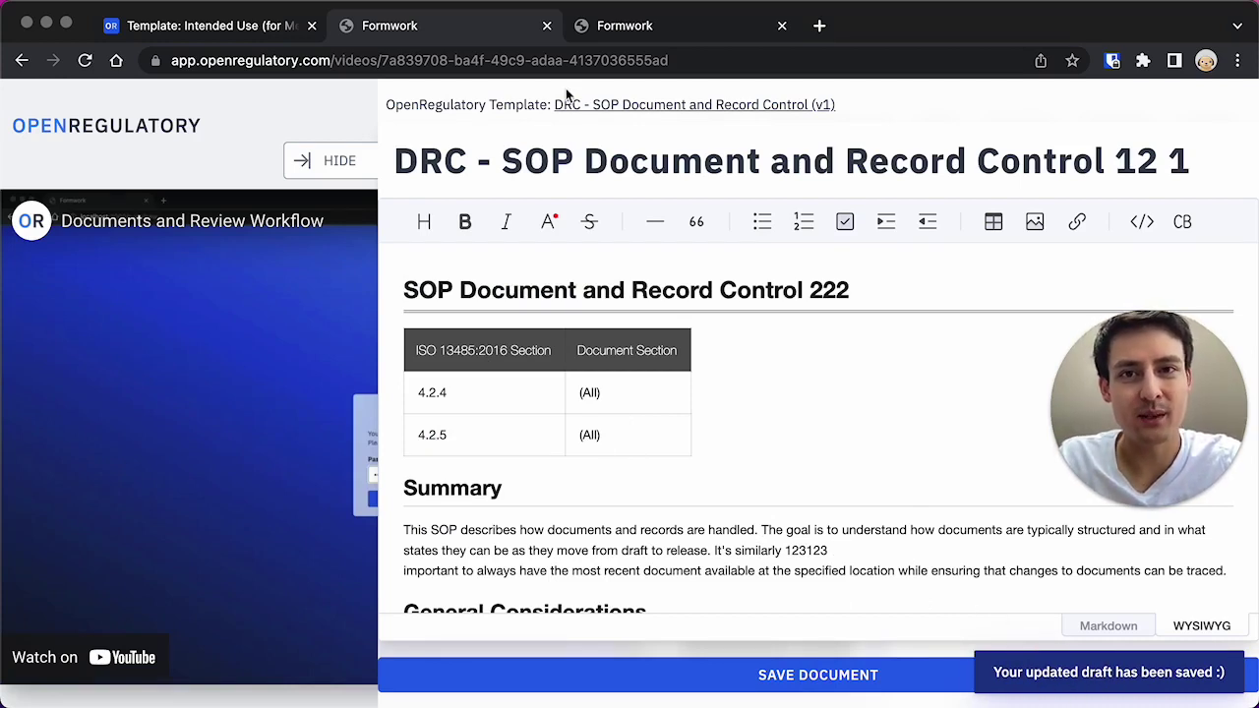
click(657, 25)
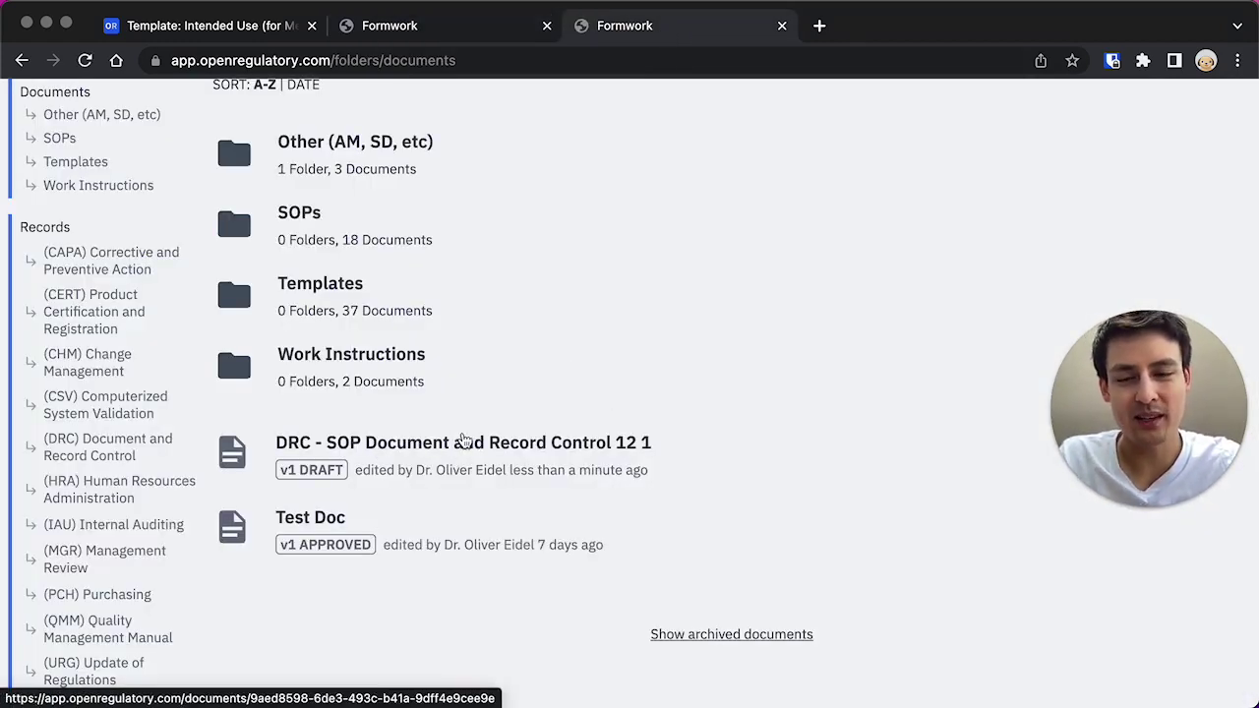
key(ctrl+shift+Tab)
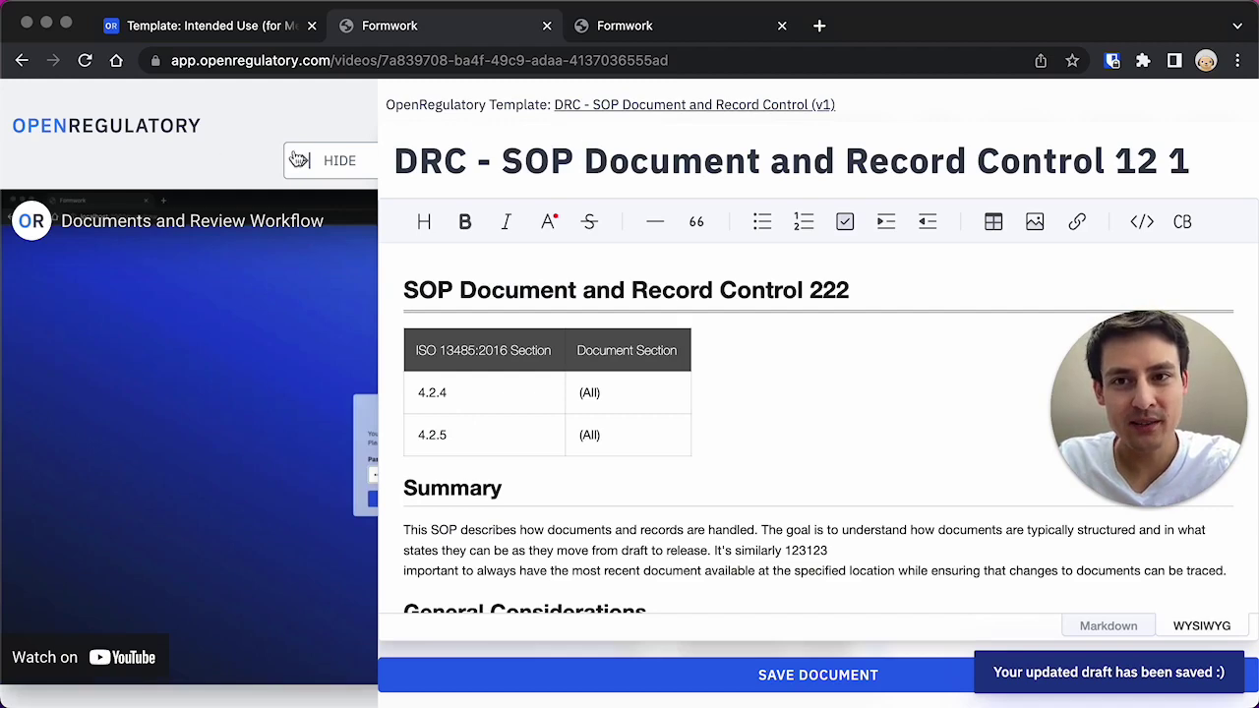
Hide the document editor beside the lesson video and reopen it with the existing SOP Document and Record Control draft.
click(327, 161)
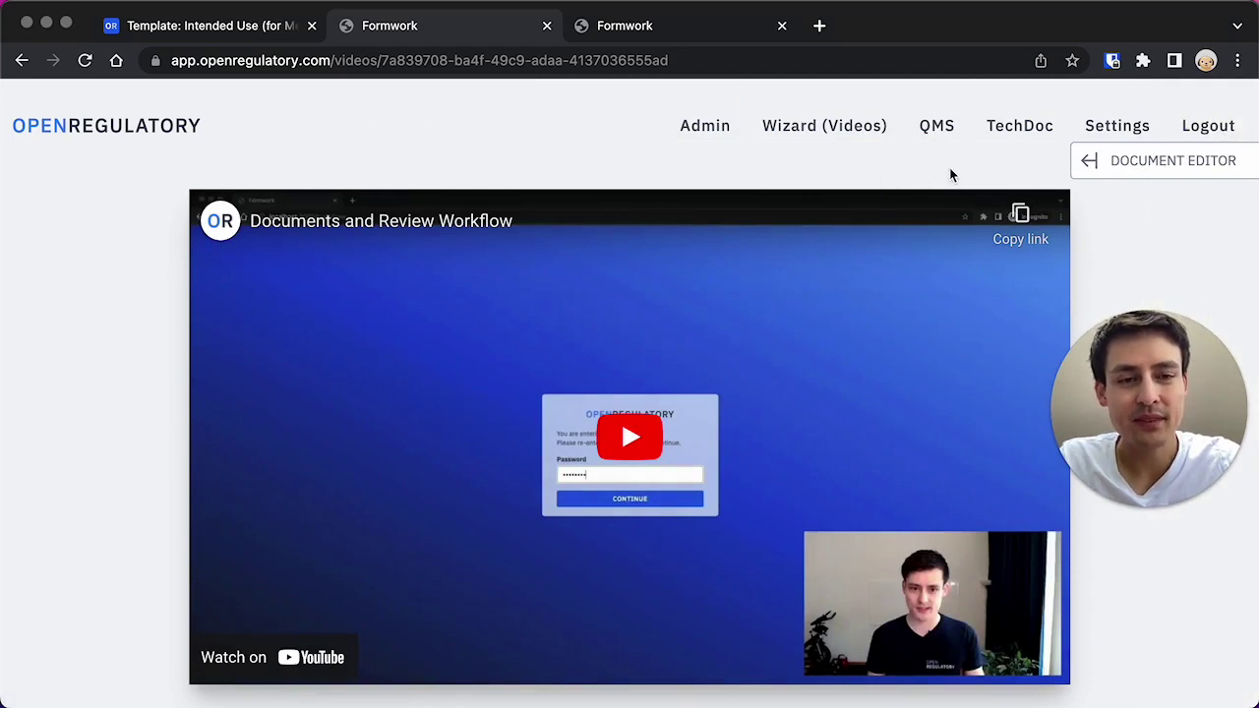
click(1148, 167)
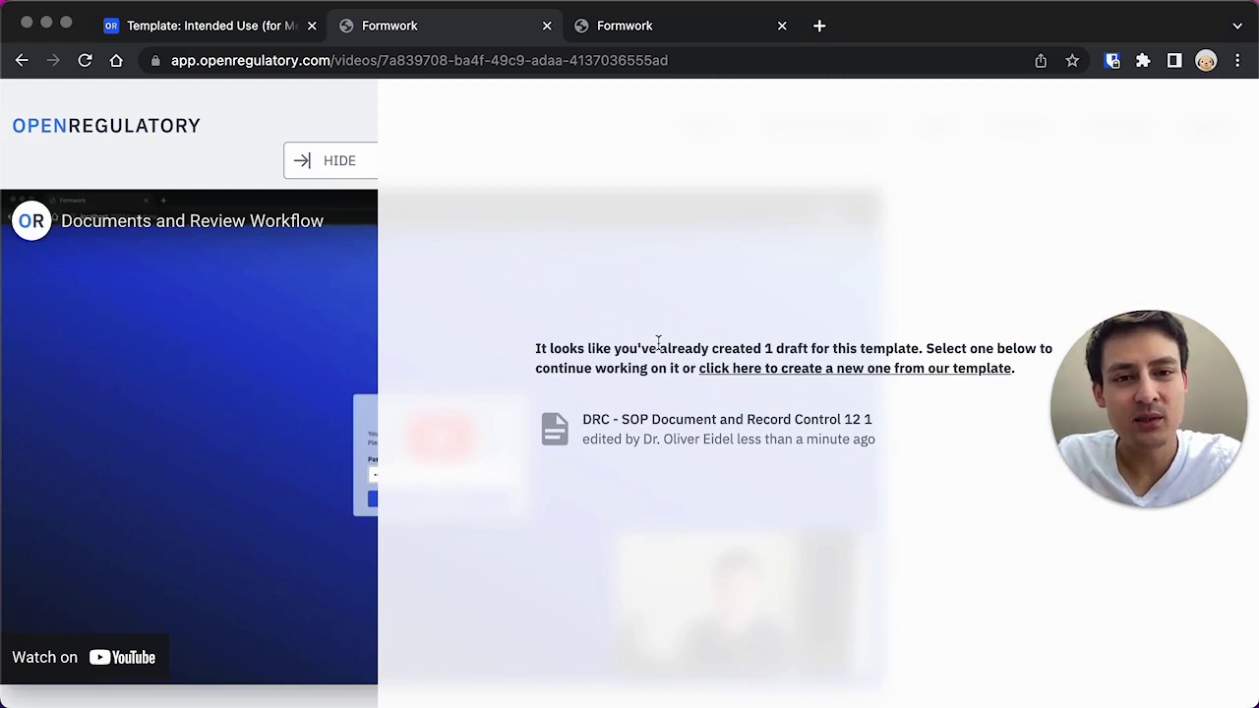
click(689, 437)
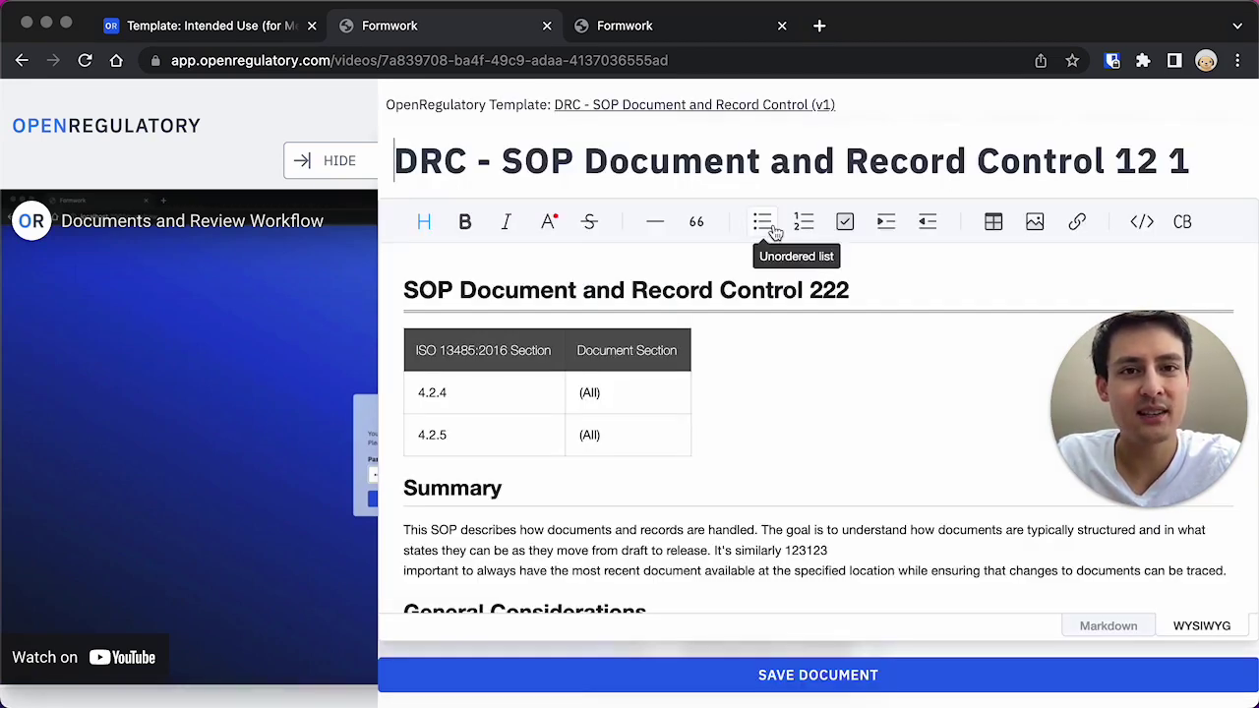
Hide the document editor and return to the Wizard to view the Formwork Tutorial's lessons.
click(311, 163)
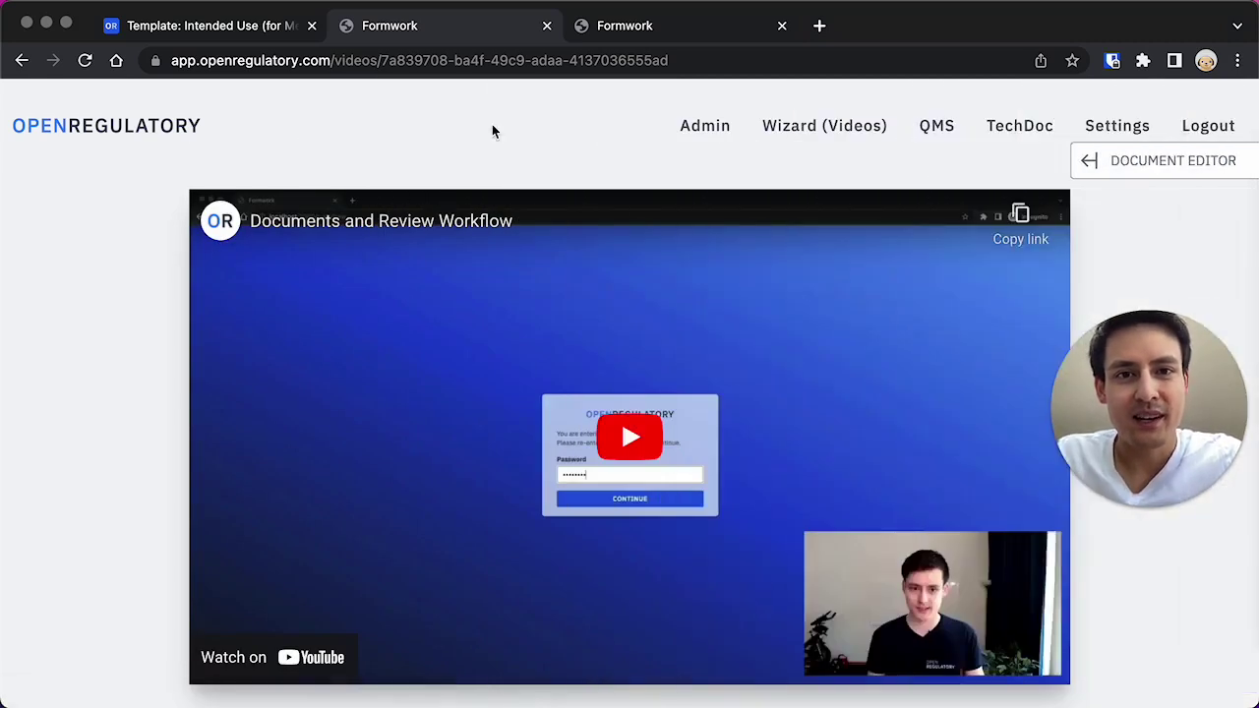
click(780, 145)
scroll(537, 220, down, 3)
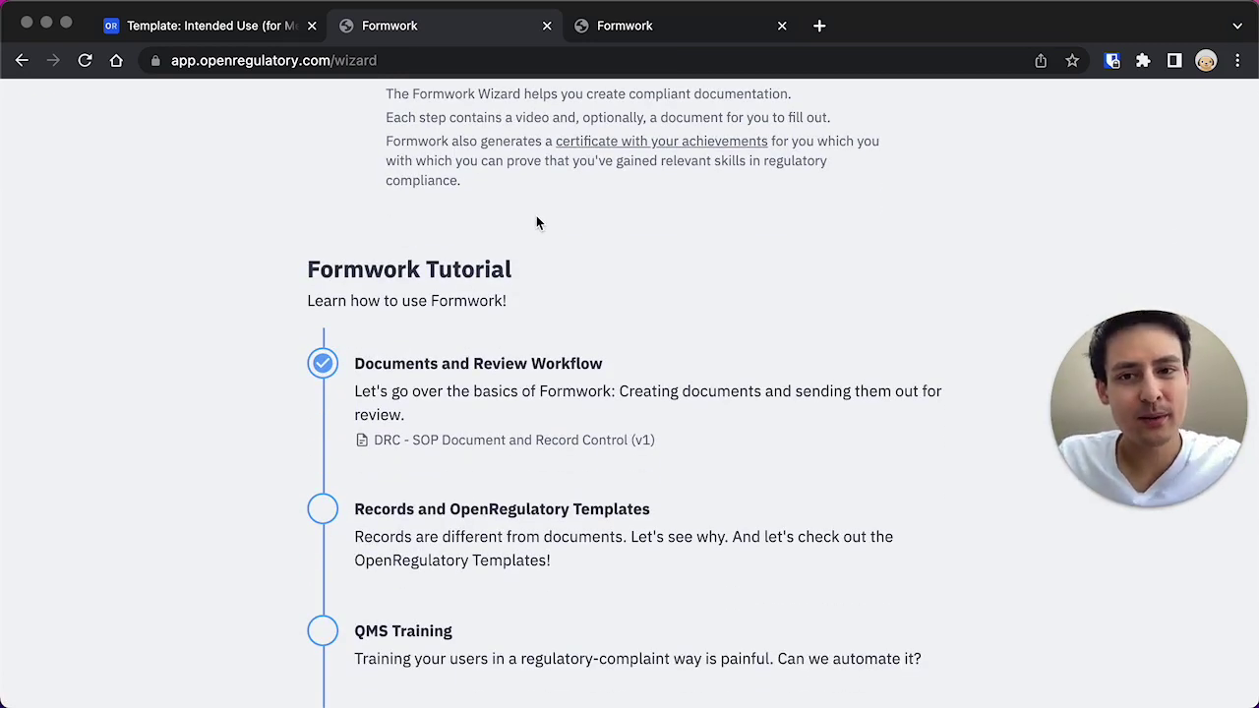
Go to the QMS home page and look through its navigation, covering documents, records, templates, training and review roles.
click(652, 27)
scroll(643, 396, up, 4)
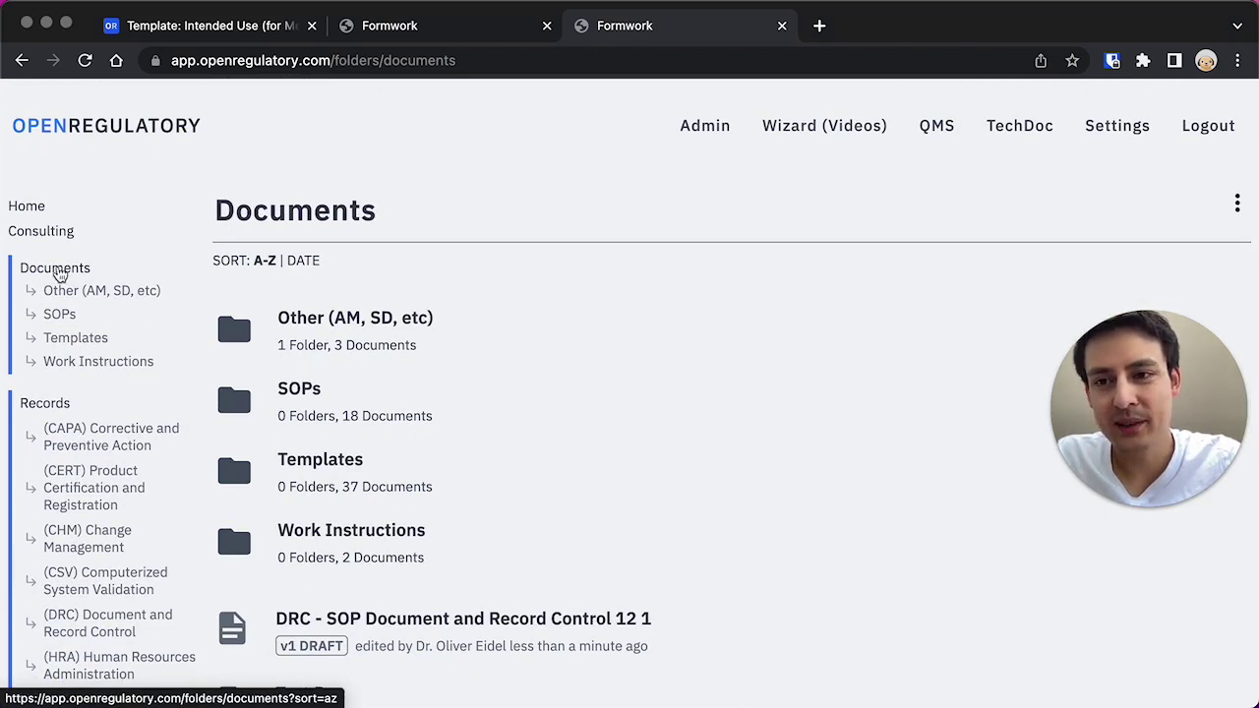
click(38, 205)
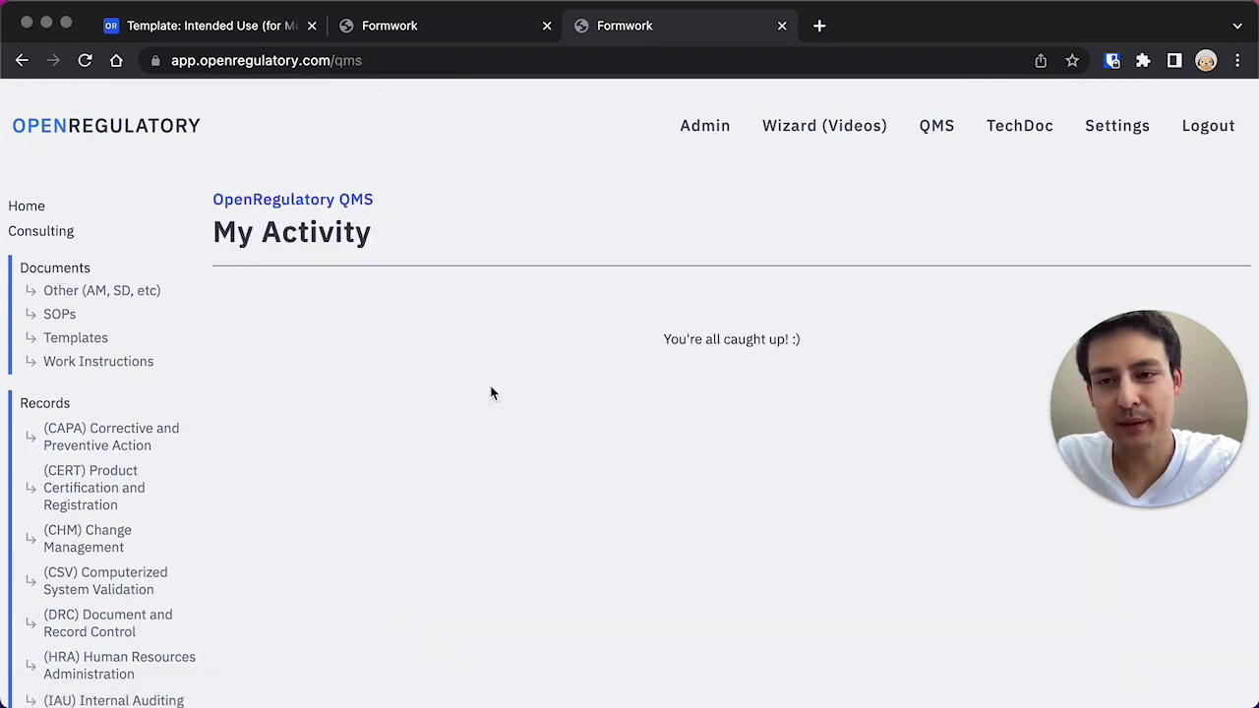
scroll(251, 320, down, 3)
scroll(251, 319, up, 2)
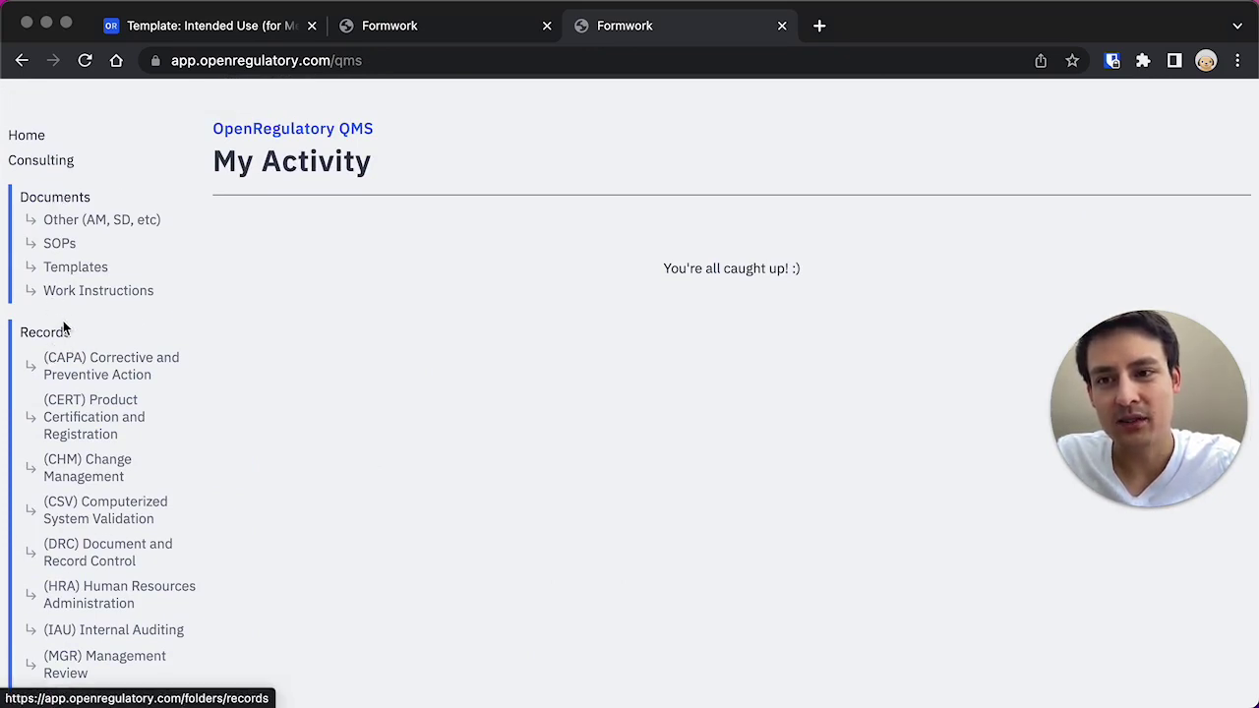
scroll(233, 328, down, 3)
scroll(232, 325, down, 2)
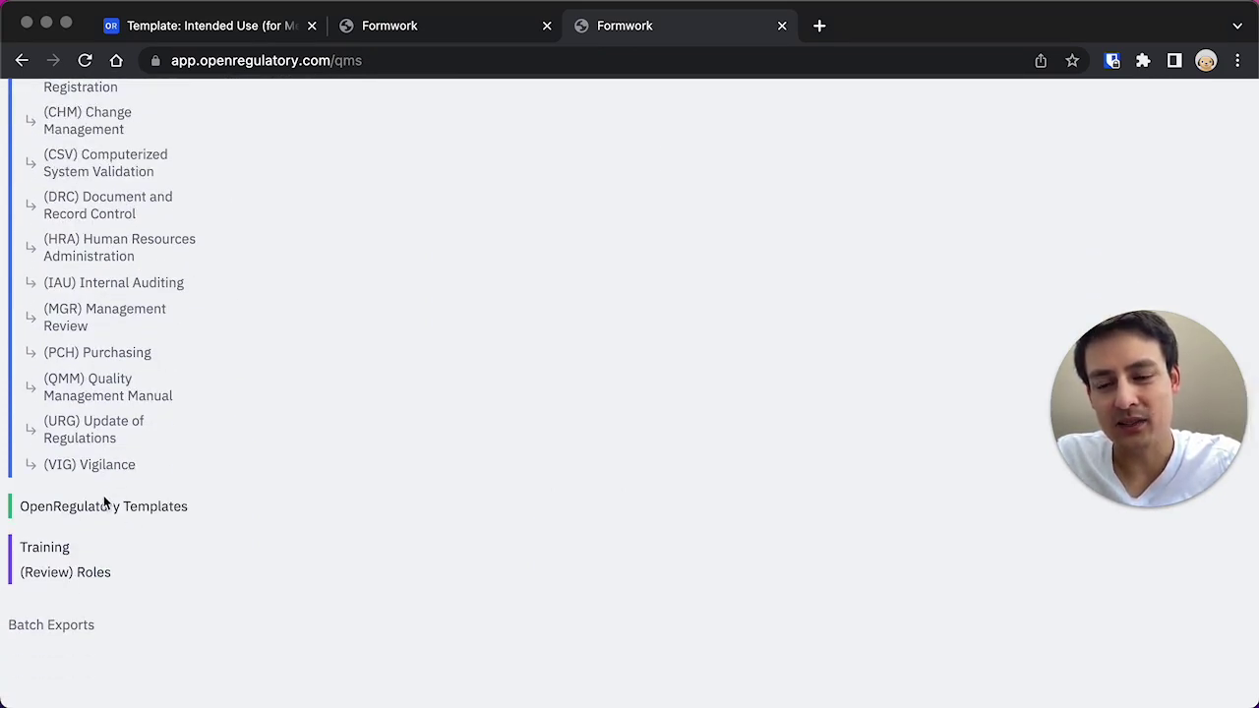
scroll(268, 517, up, 5)
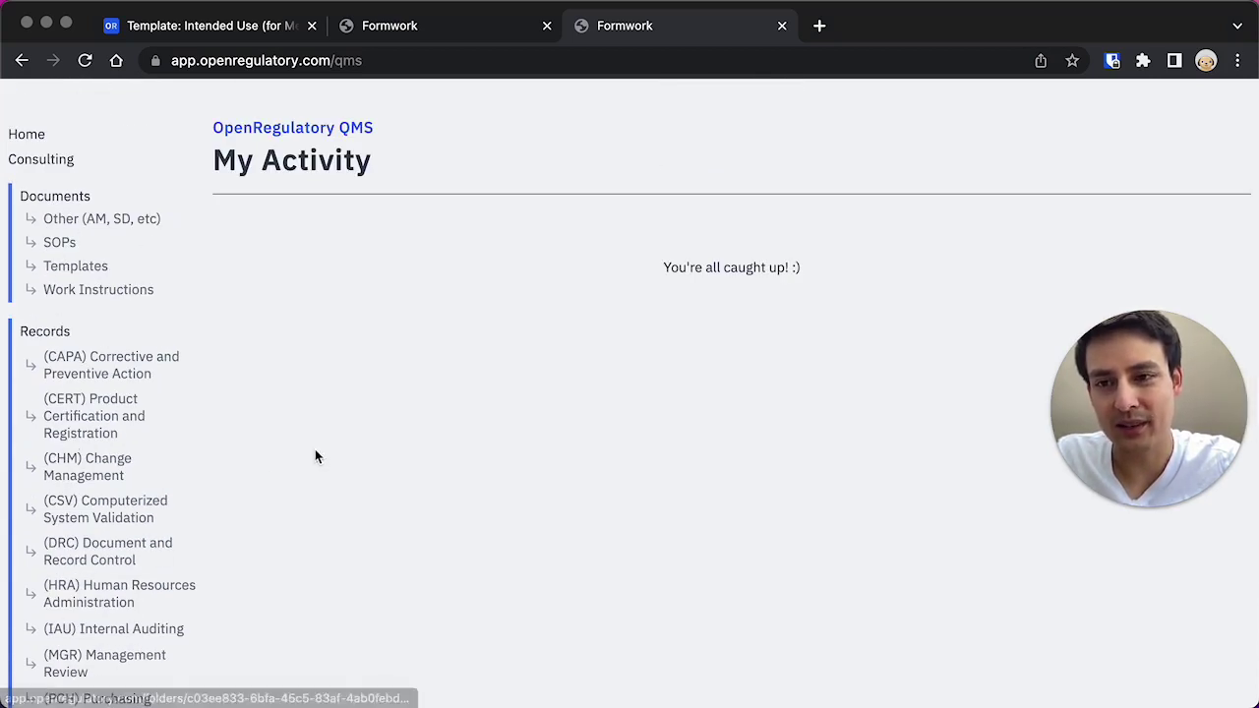
scroll(315, 455, down, 4)
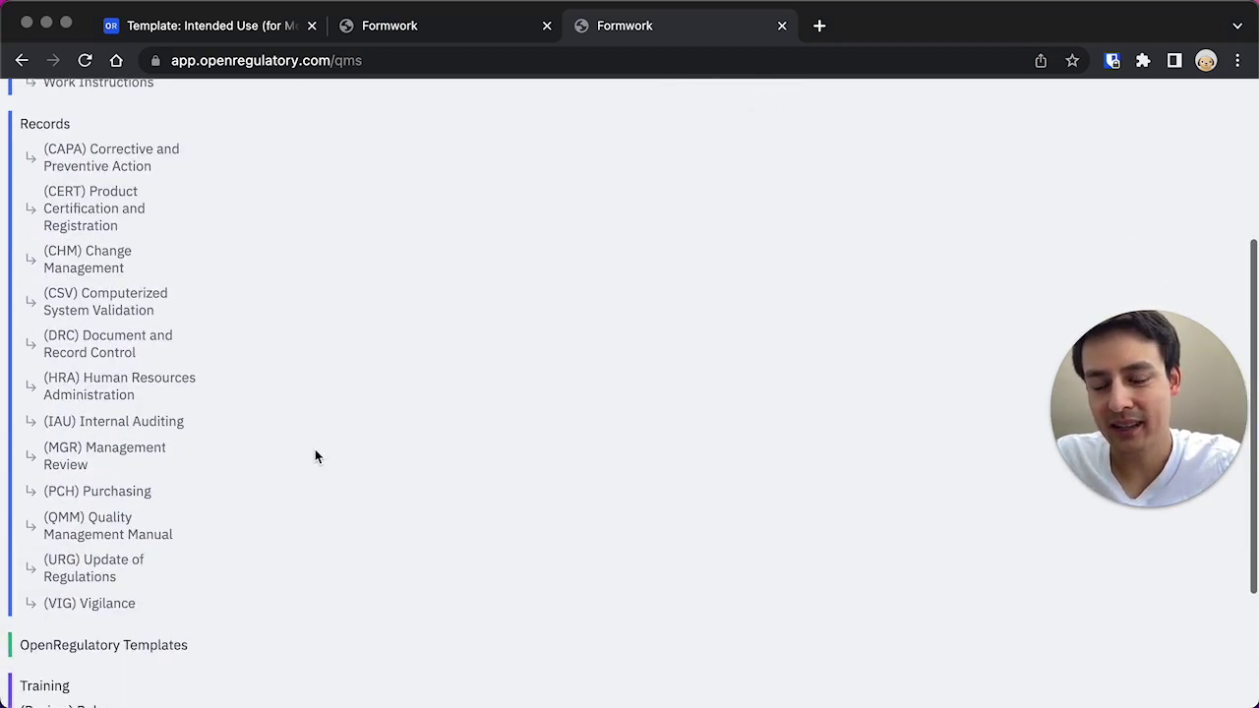
scroll(316, 455, up, 3)
scroll(316, 456, up, 2)
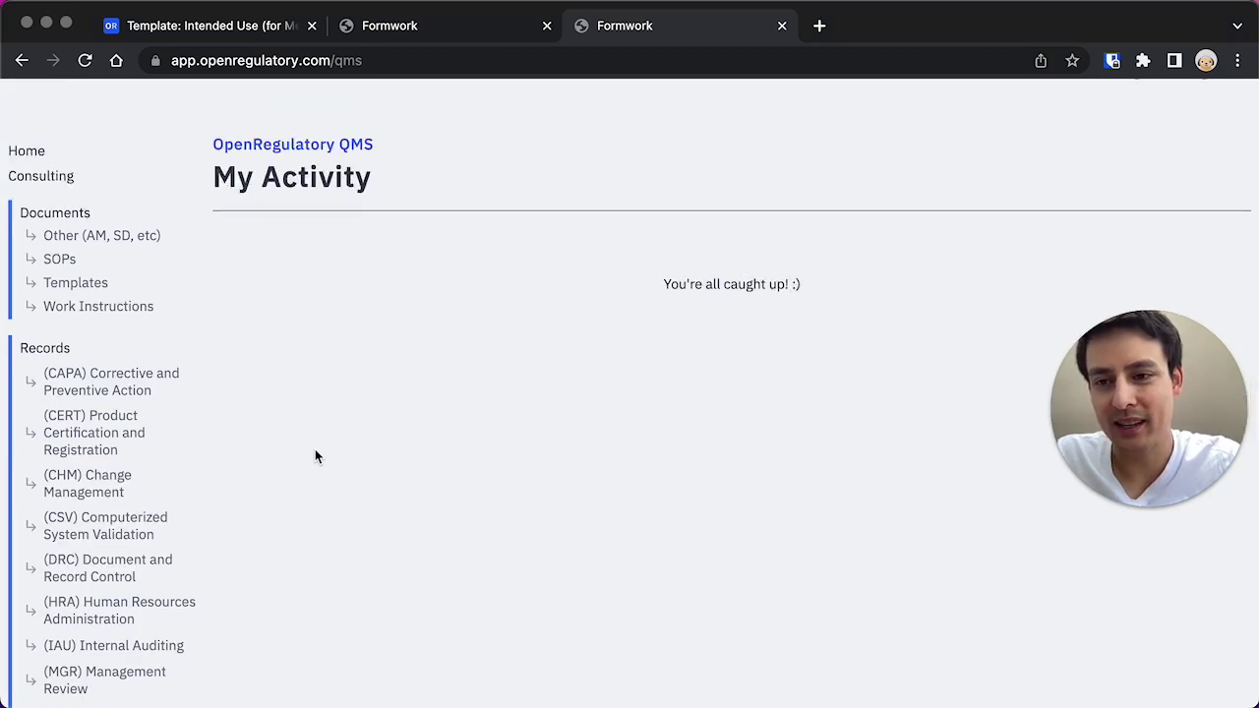
scroll(315, 456, down, 3)
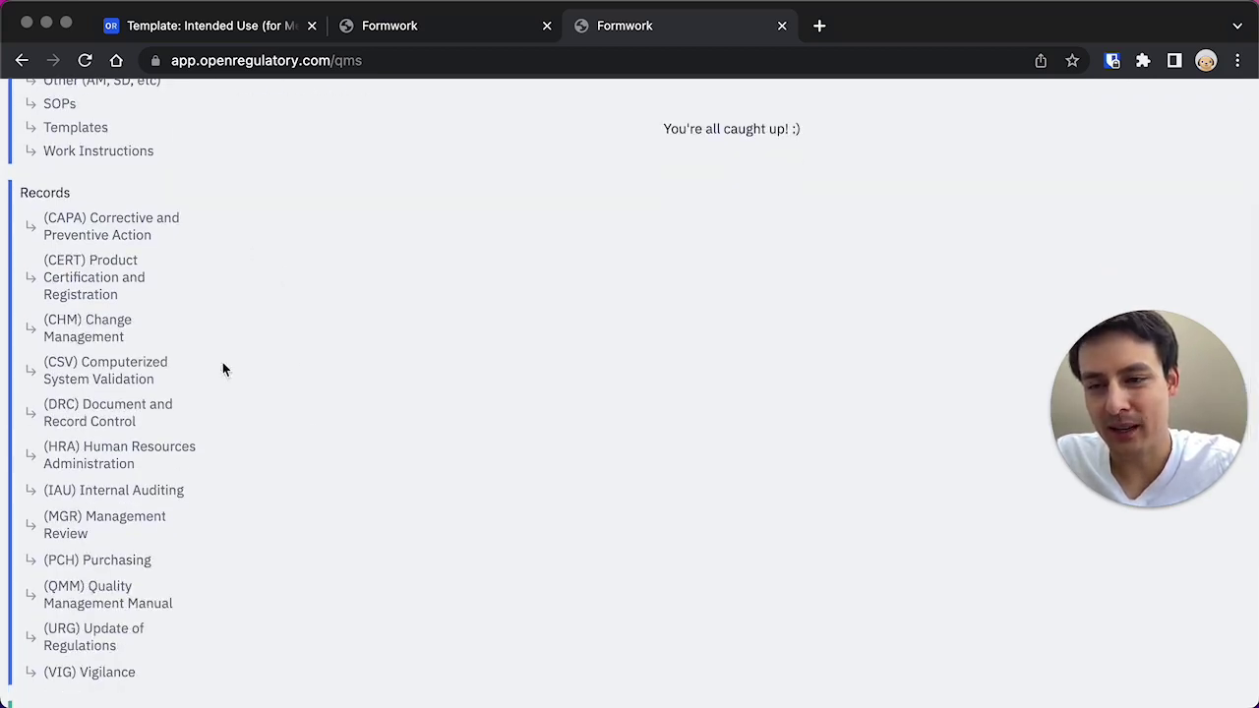
scroll(406, 372, down, 3)
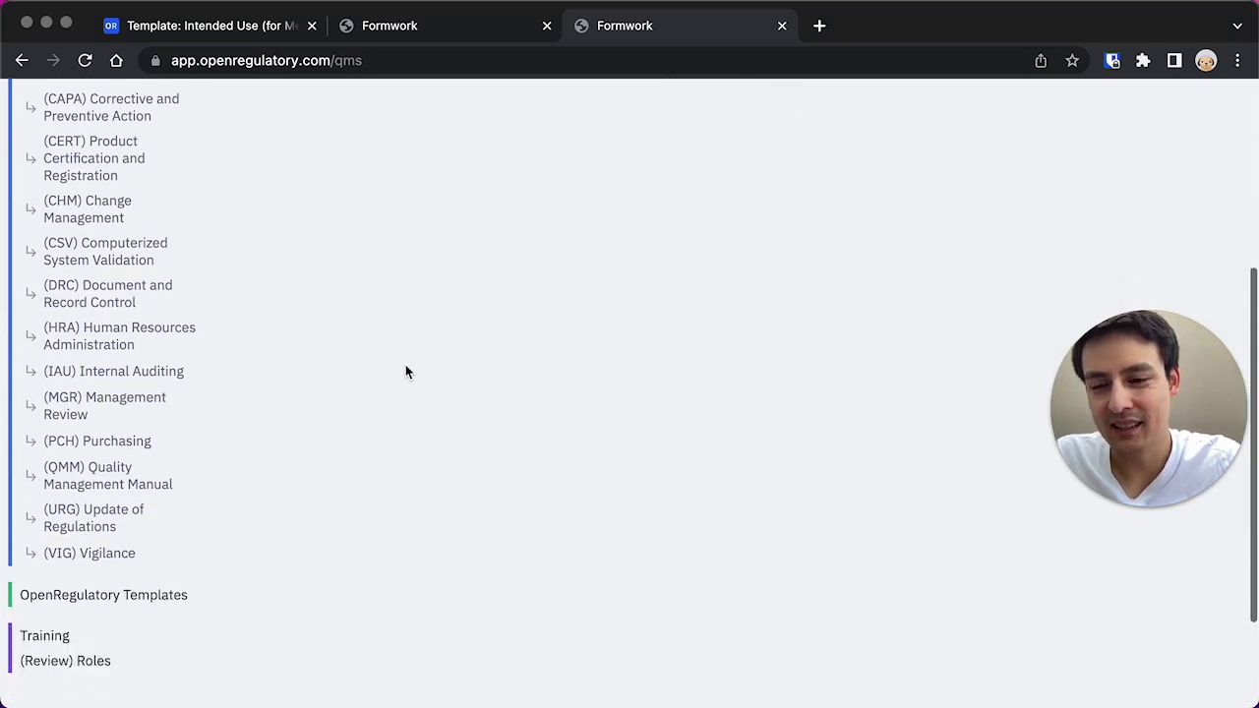
scroll(406, 372, down, 1)
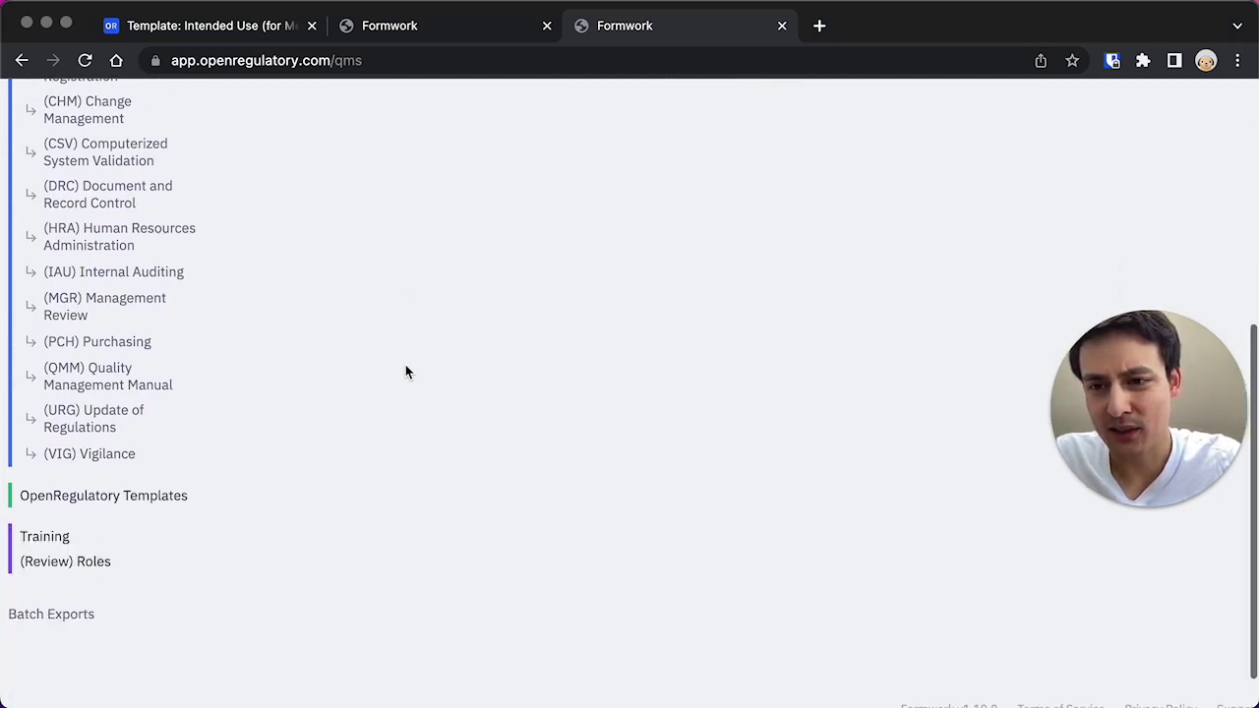
Open the OpenRegulatory Templates folder in the QMS and look through its folders and documents.
click(118, 497)
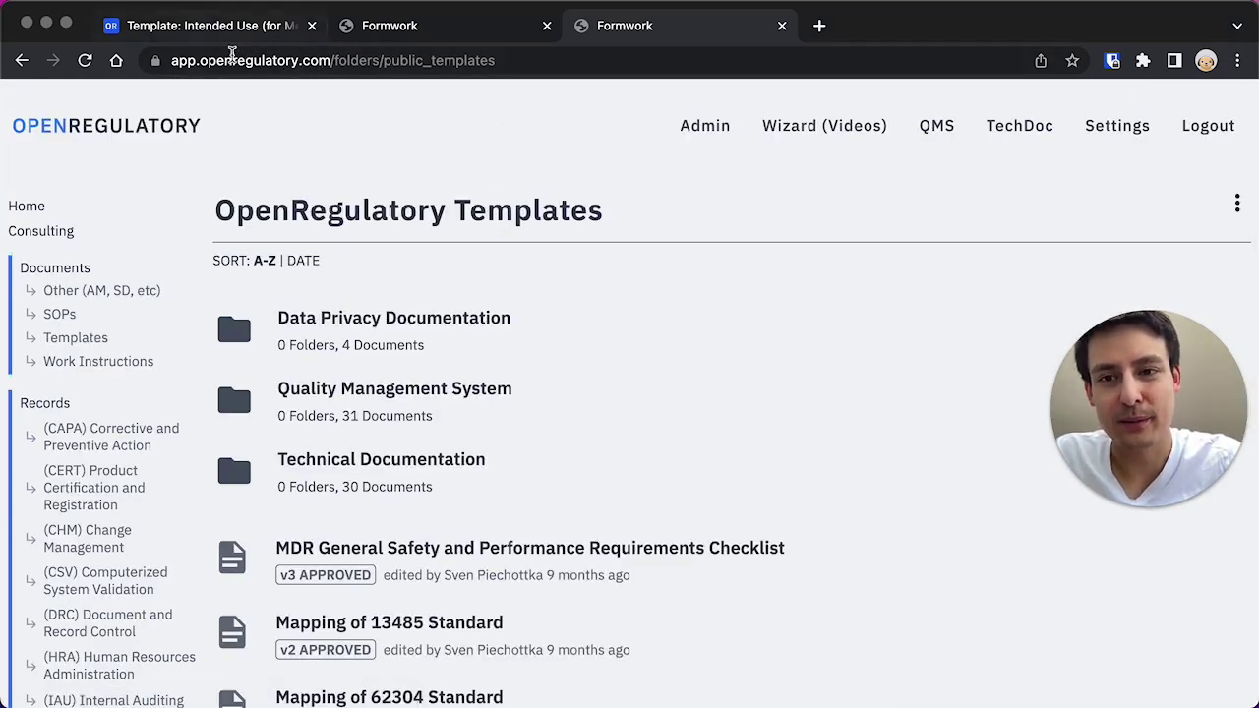
scroll(711, 419, down, 3)
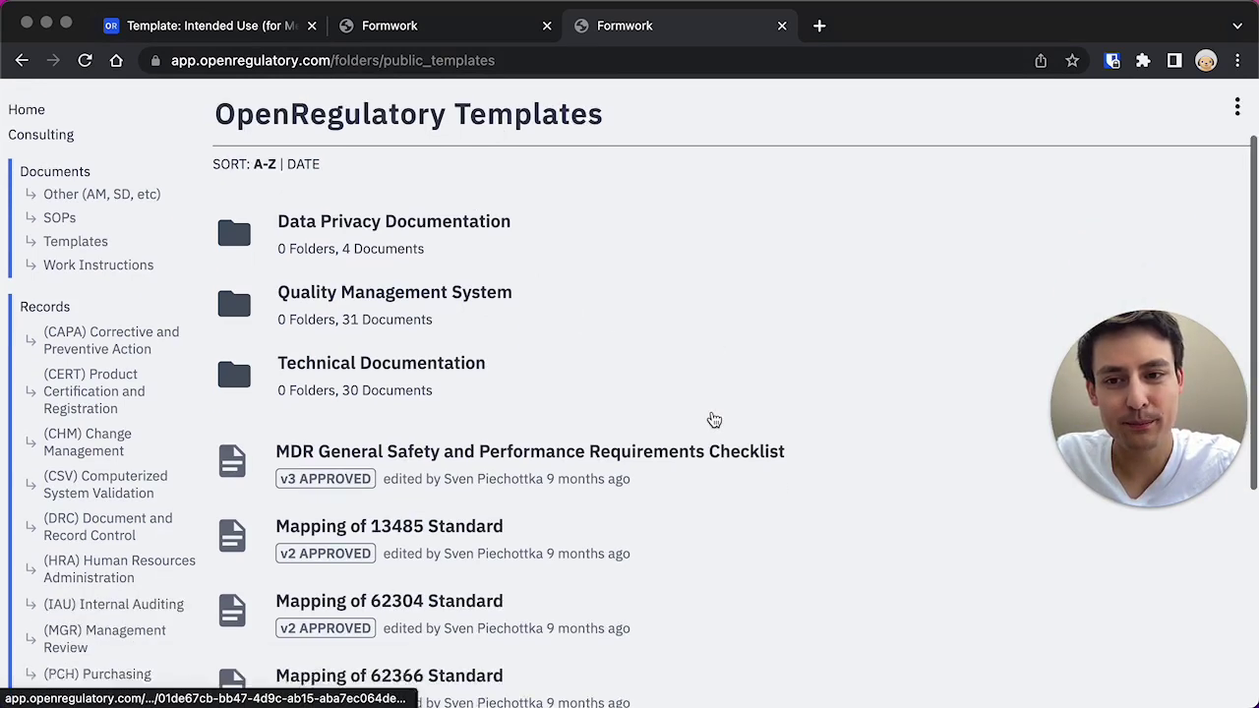
scroll(557, 318, up, 2)
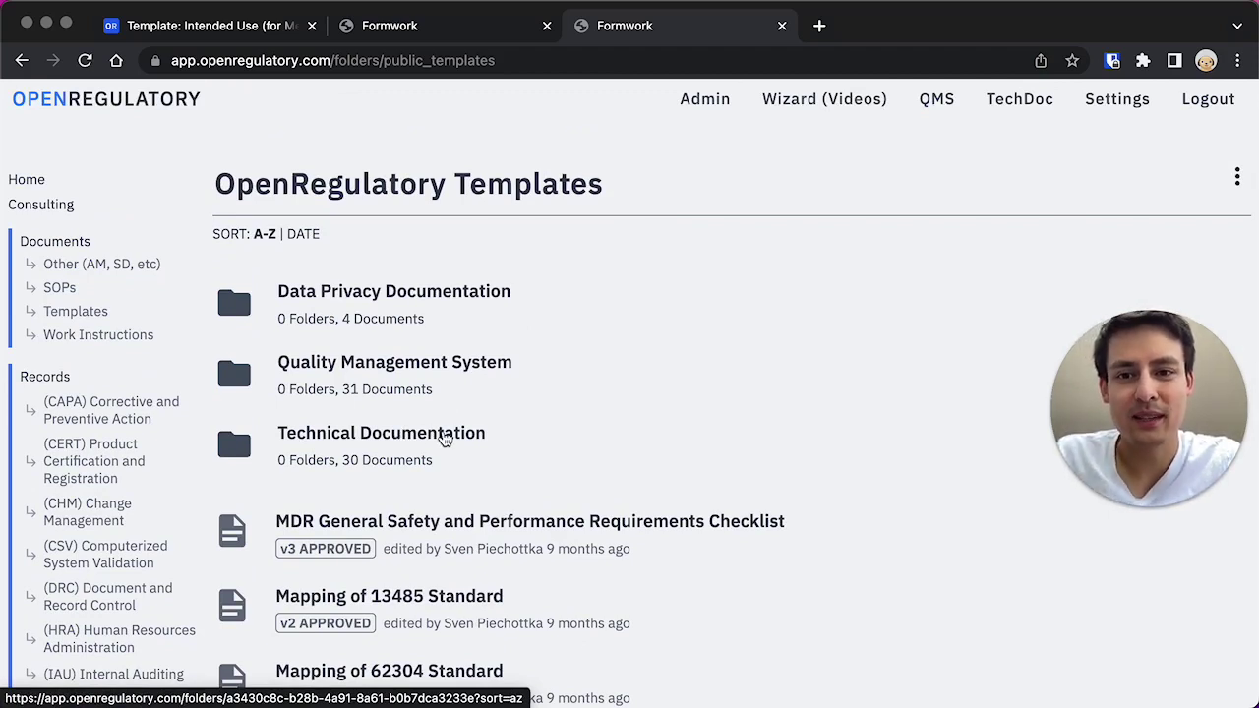
Open the ISD - Intended Use template from the Technical Documentation folder.
drag(1161, 381, 1138, 543)
click(425, 419)
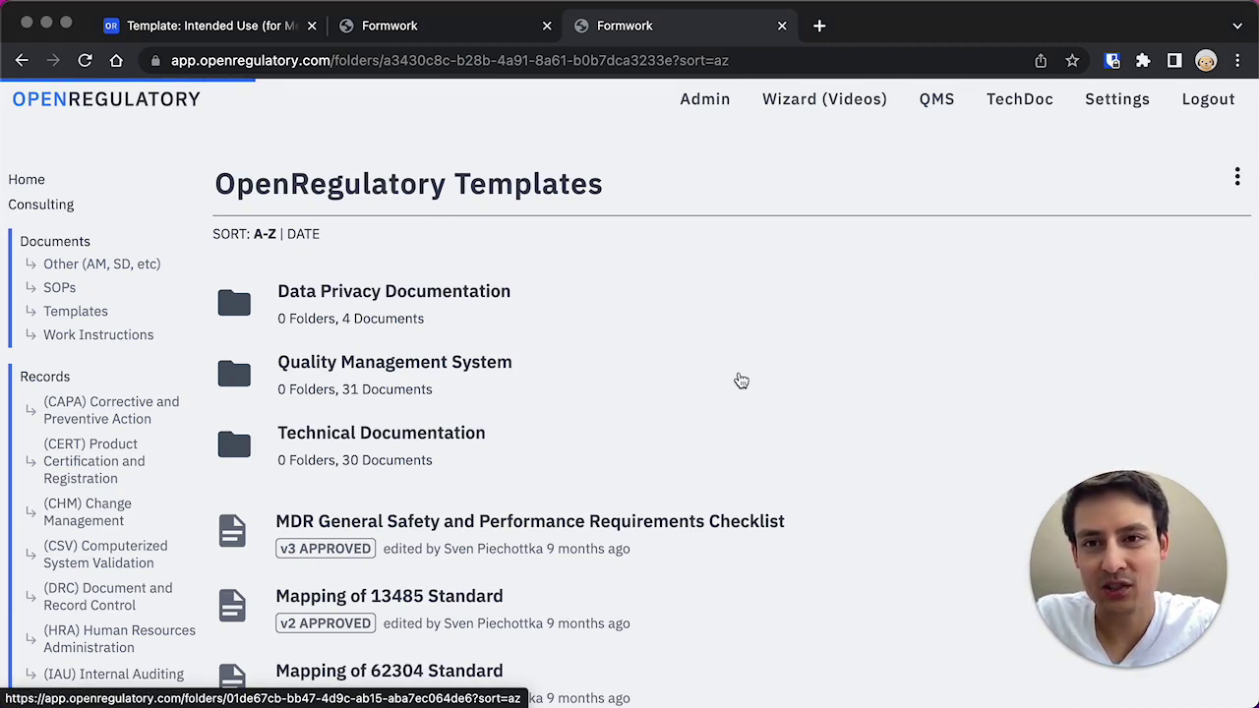
click(742, 381)
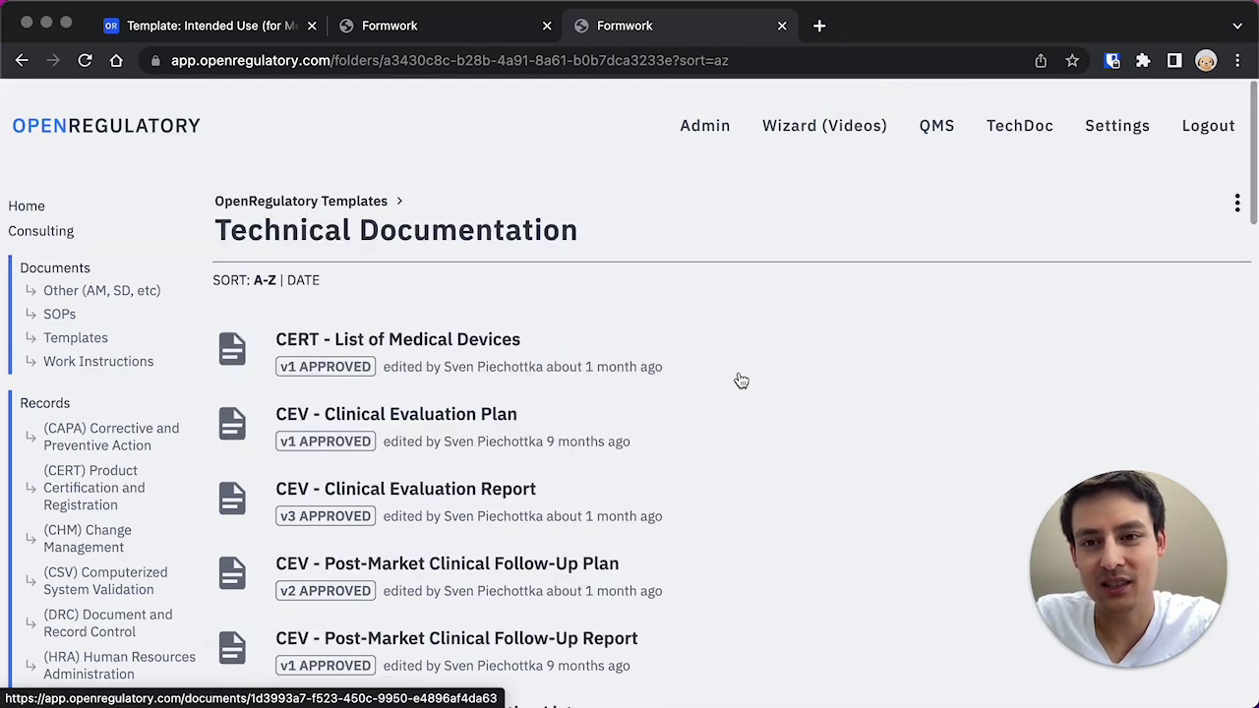
scroll(741, 380, down, 7)
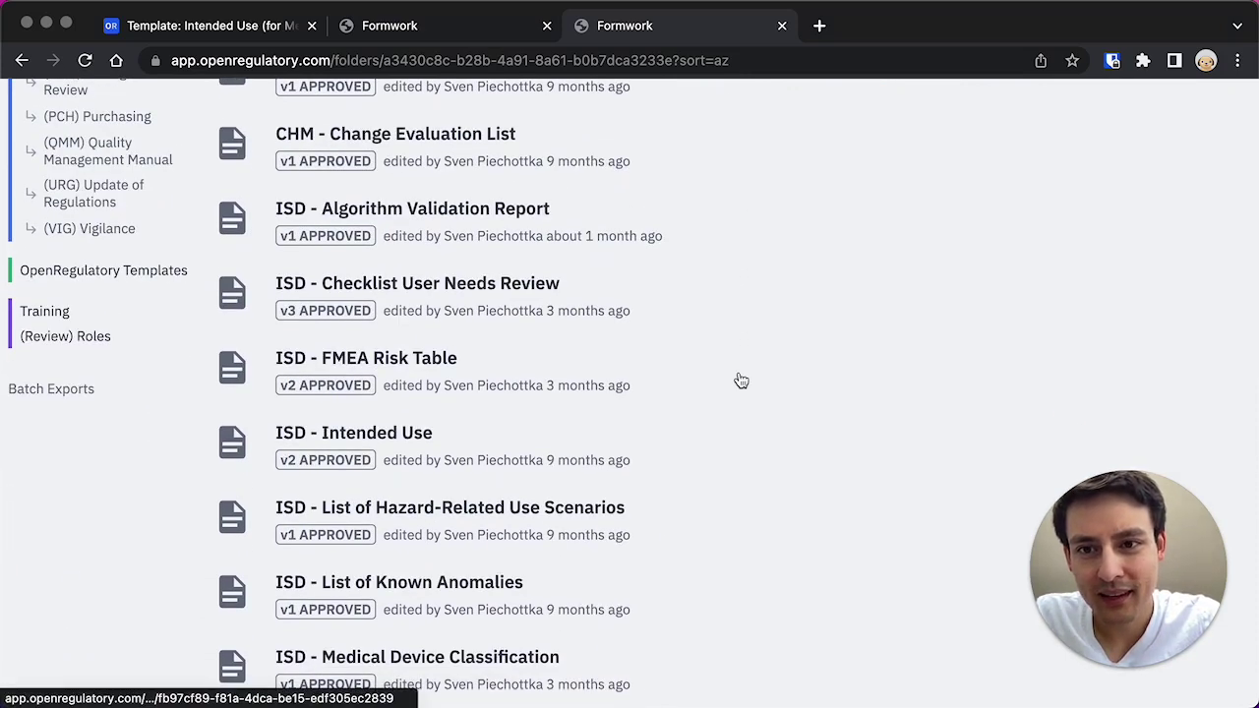
scroll(742, 380, down, 1)
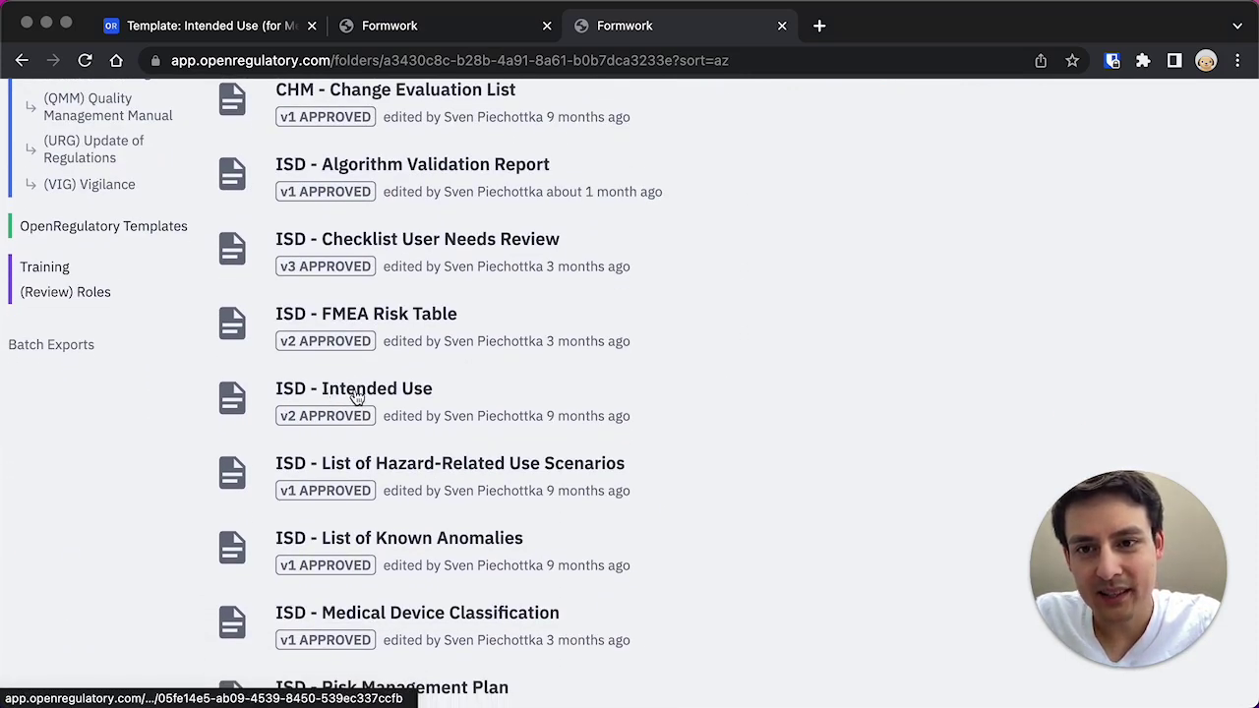
click(356, 392)
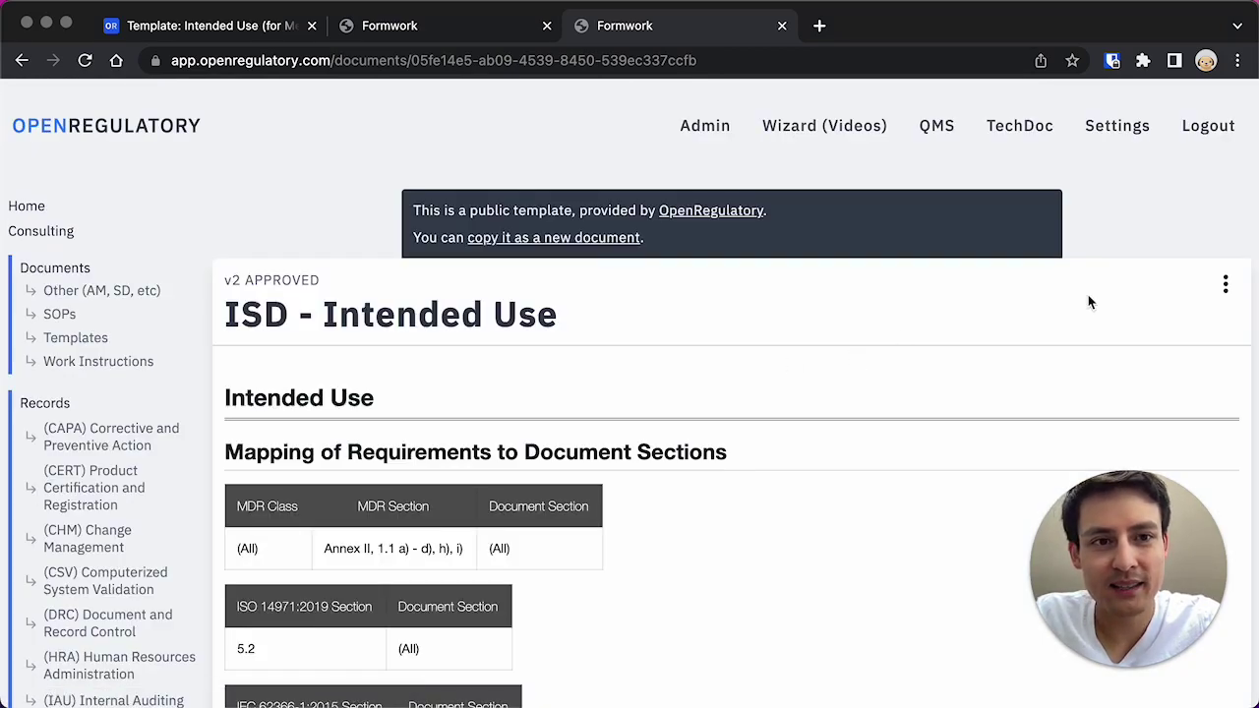
Create a new document using the ISD - Intended Use template.
click(1226, 282)
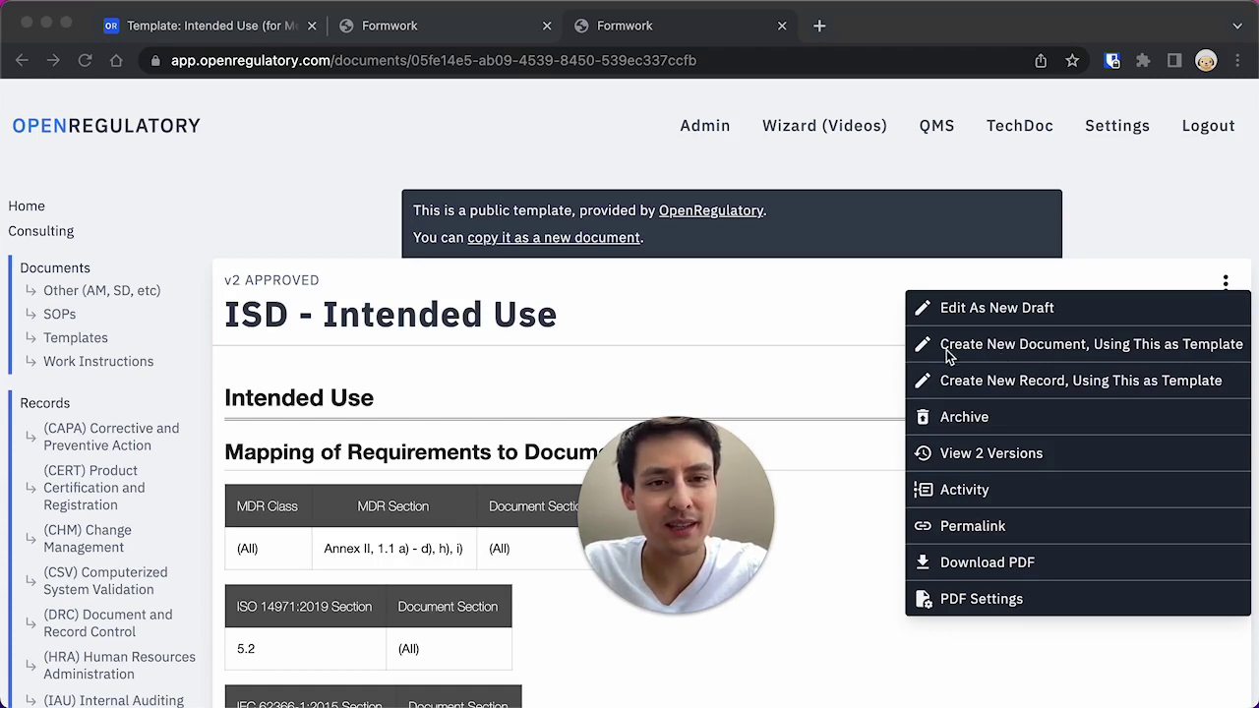
click(1013, 351)
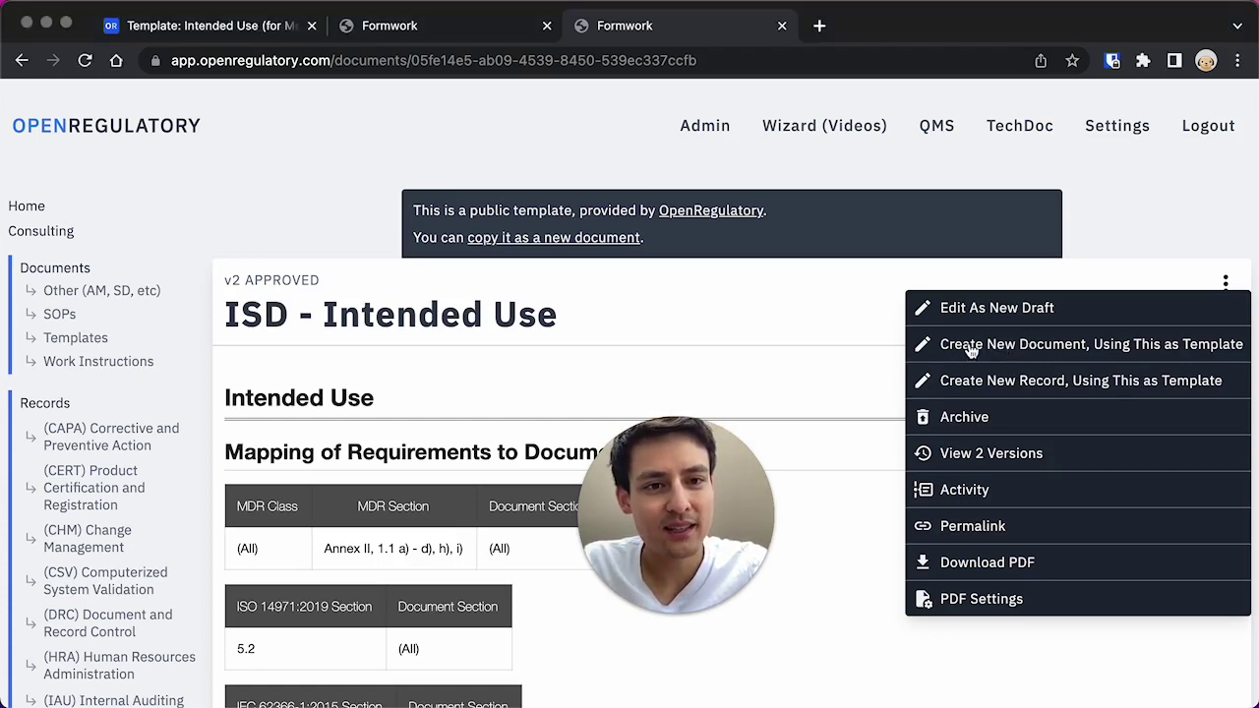
click(1014, 351)
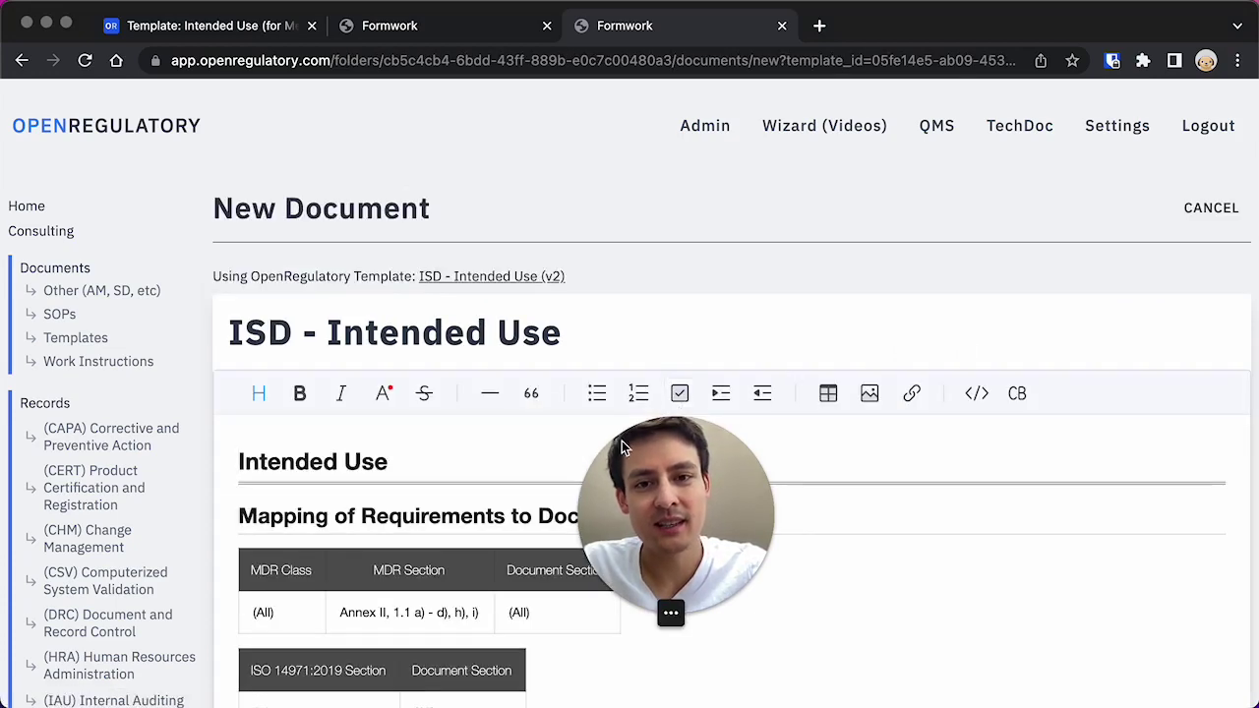
drag(664, 464, 1131, 540)
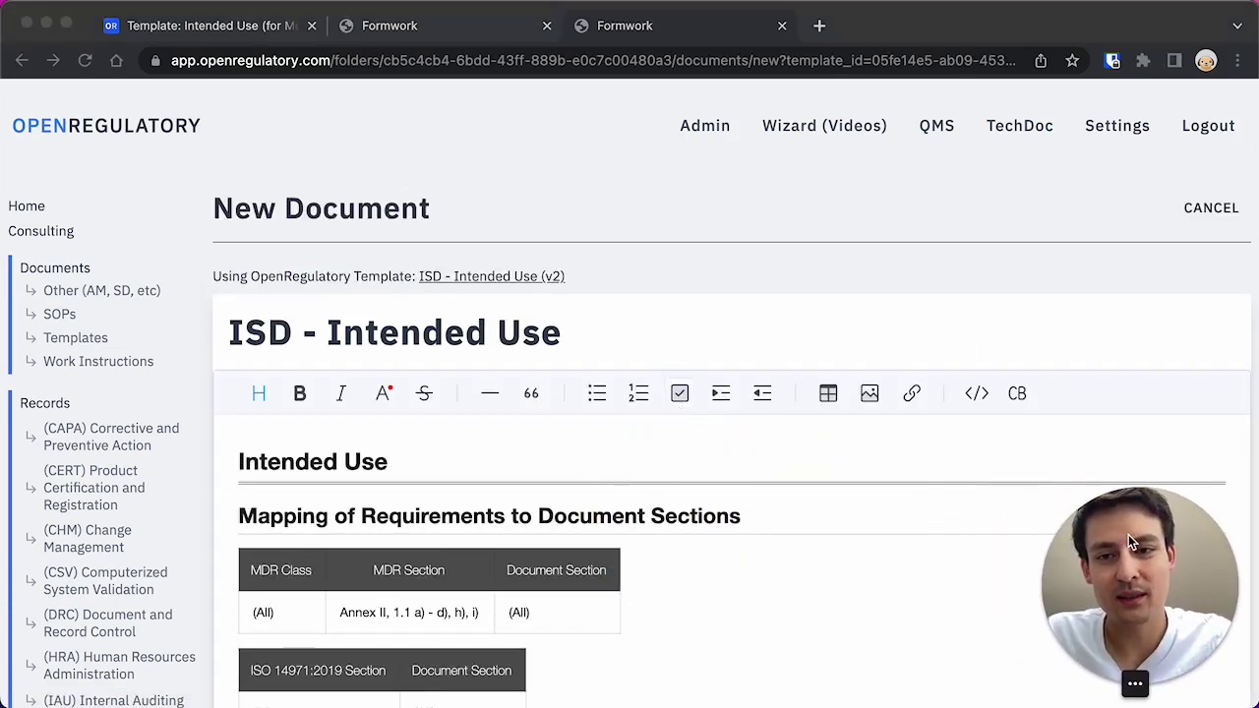
Insert "My Awesome" into the new document's title so it reads "ISD - My Awesome Intended Use".
click(619, 312)
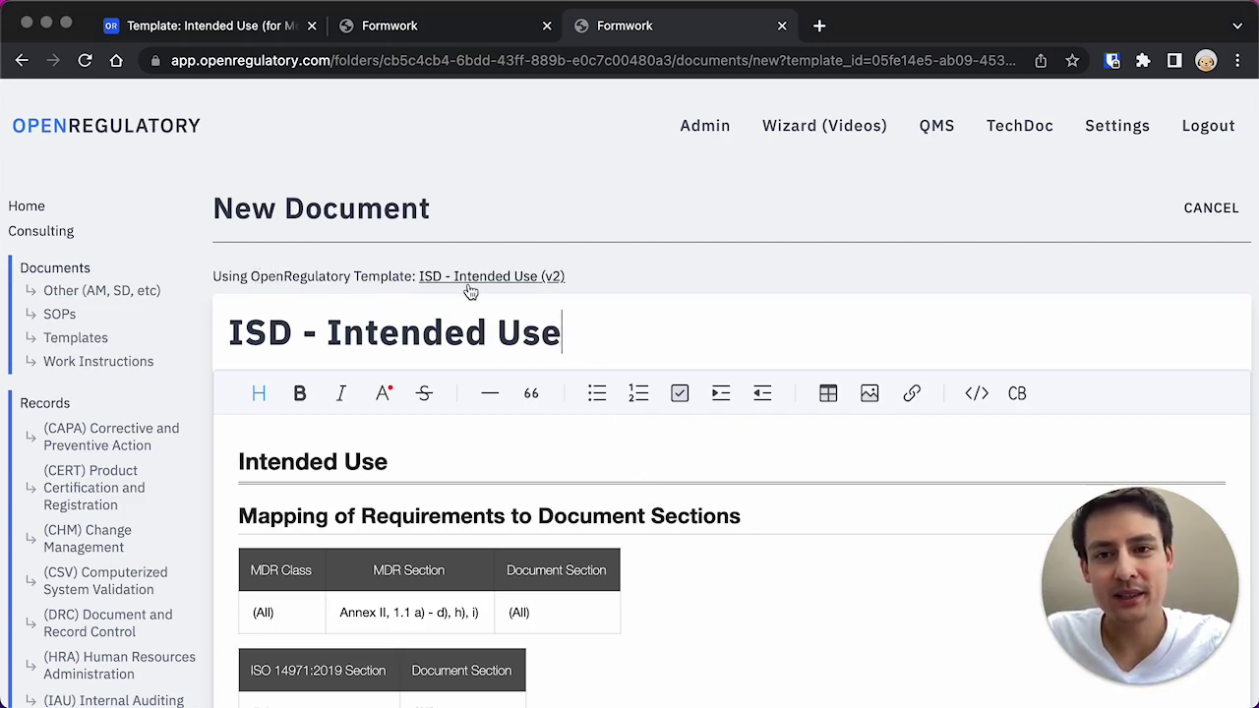
key(super+Left)
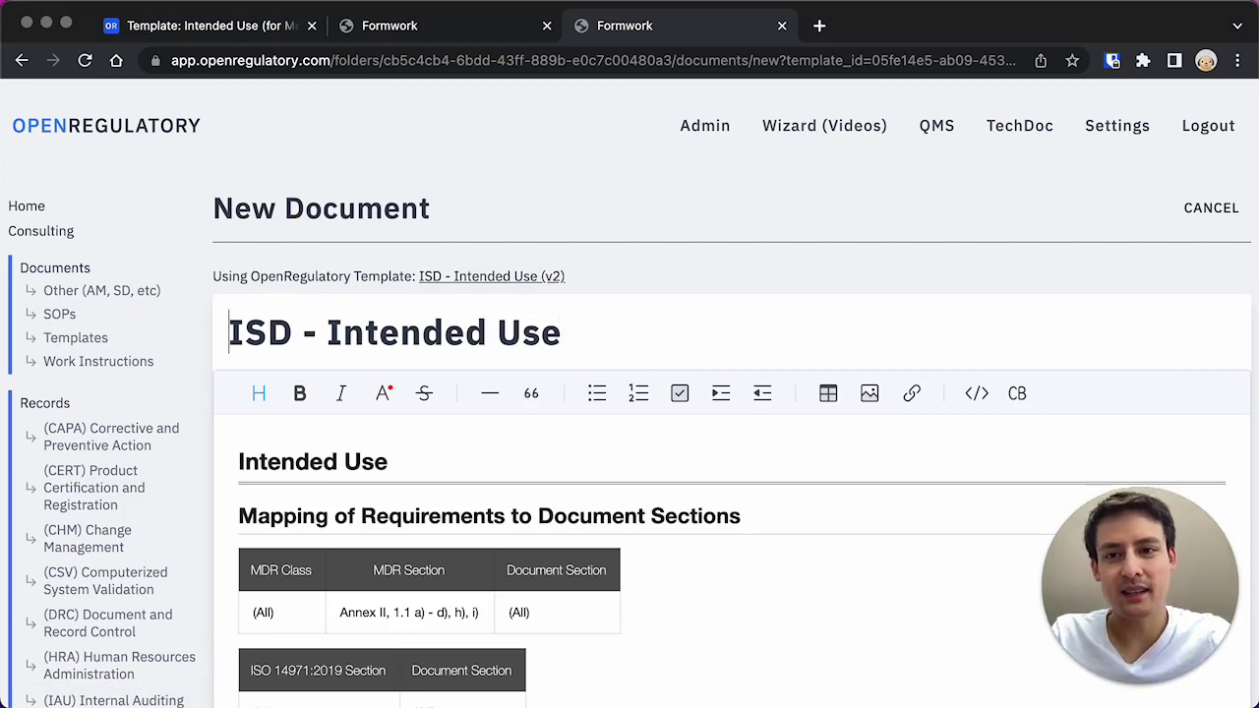
click(243, 332)
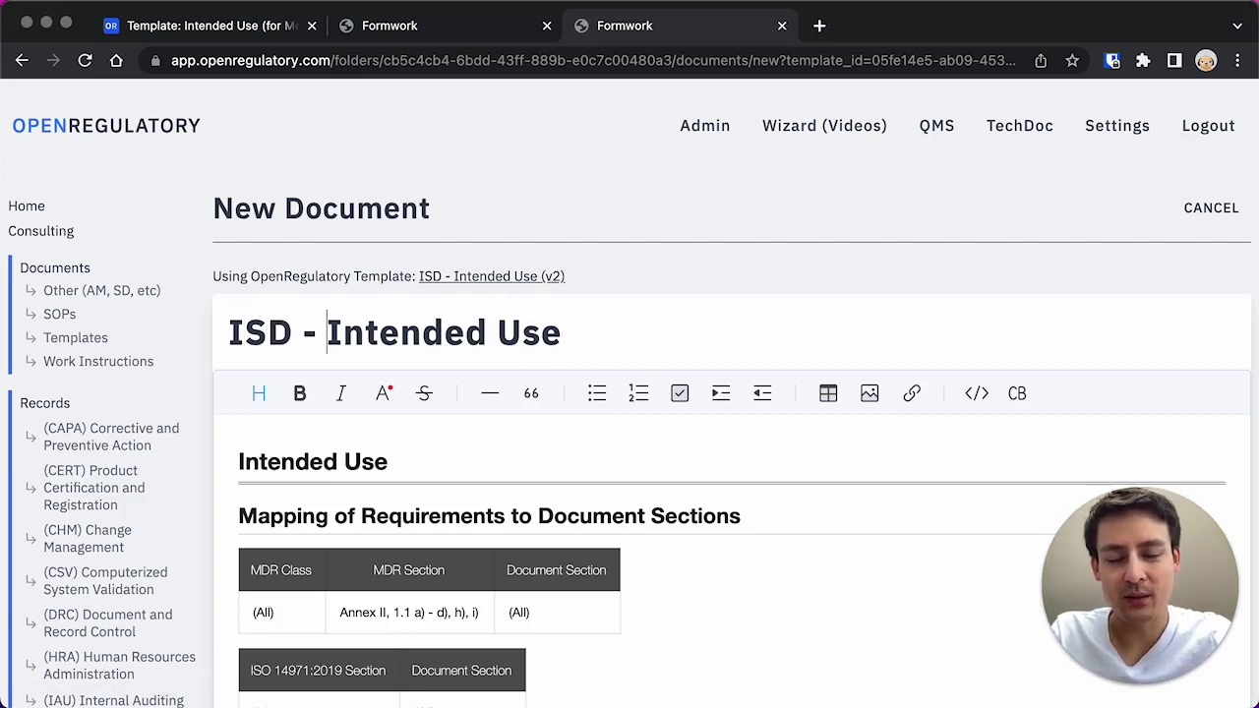
click(327, 333)
text(My Awesome)
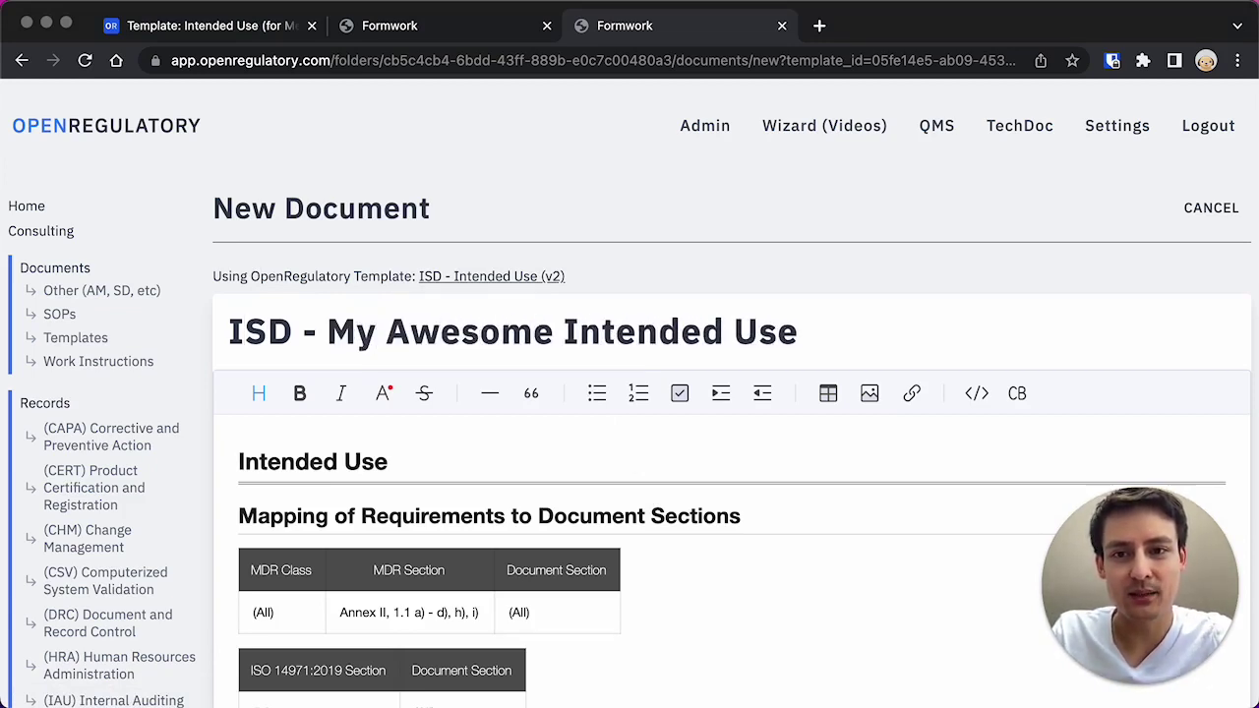
Extend the document's first heading to read "Intended Use for magical medical device".
click(536, 450)
text(for magical medical)
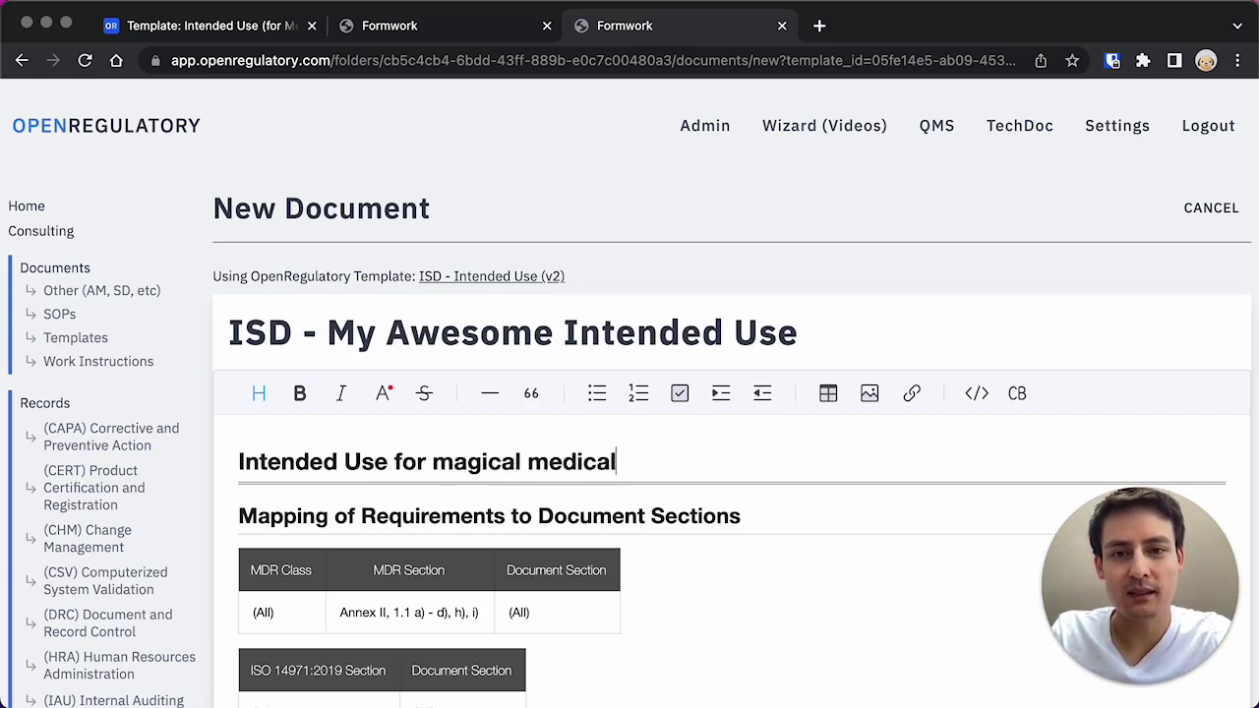
text( device)
Save the new document and view it in the QMS Documents folder.
scroll(458, 308, down, 5)
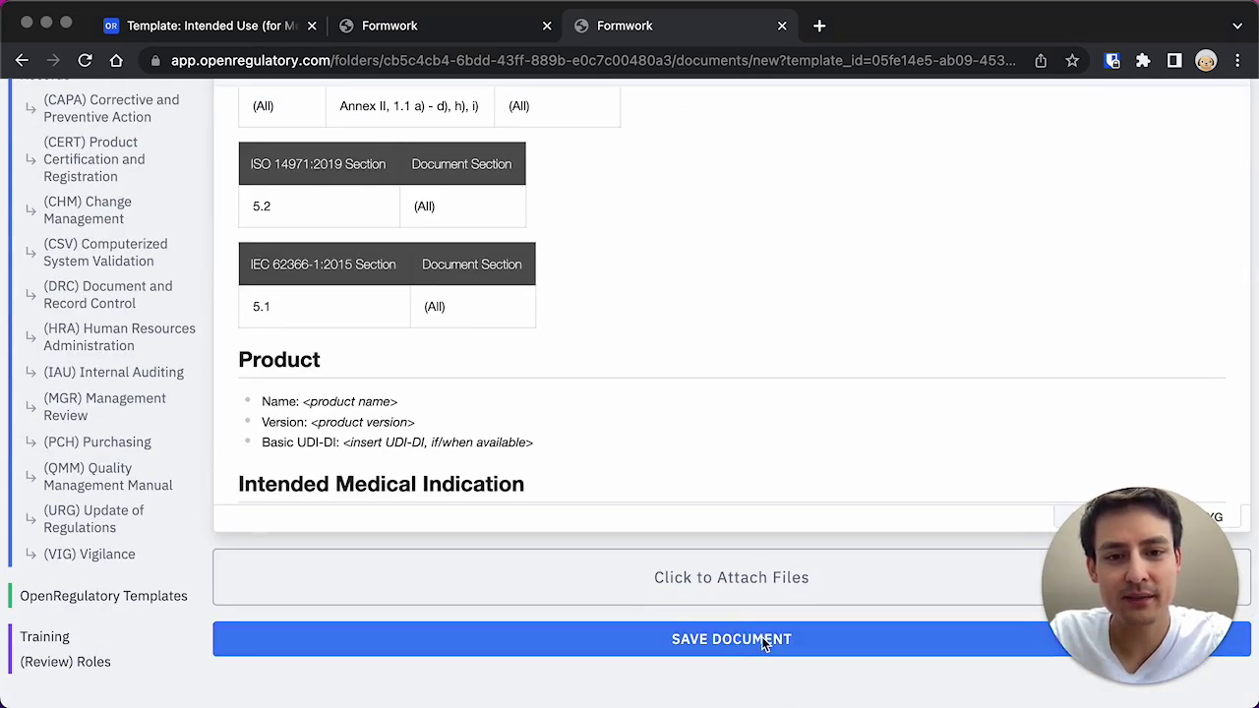
click(764, 641)
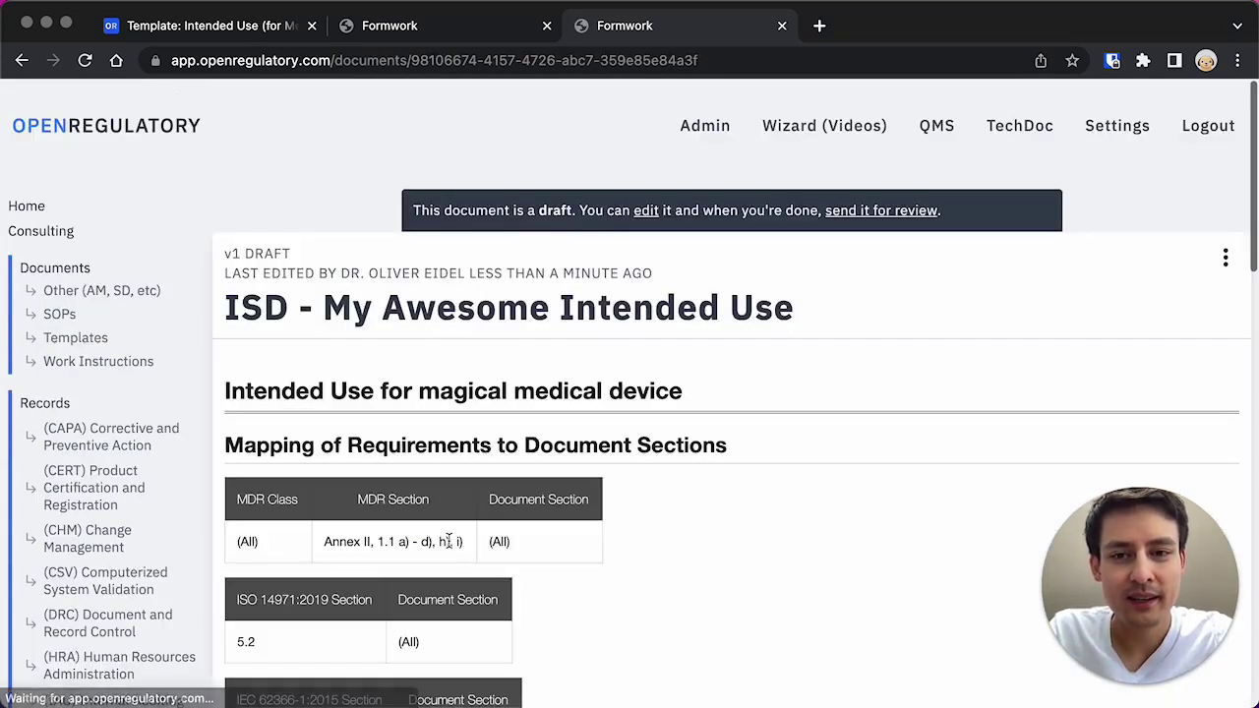
click(79, 269)
scroll(497, 373, down, 3)
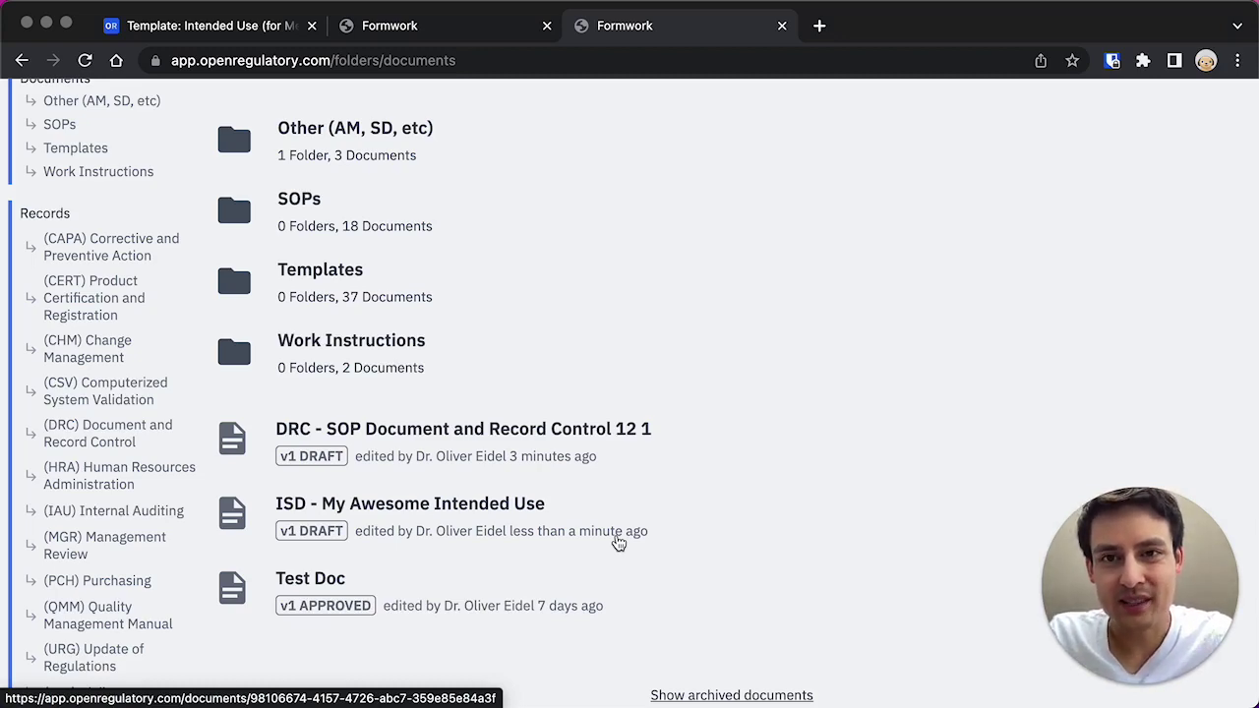
Return to the Wizard, open the Documents and Review Workflow lesson, and look through its completion status, next lesson and course content.
key(super+1)
key(super+2)
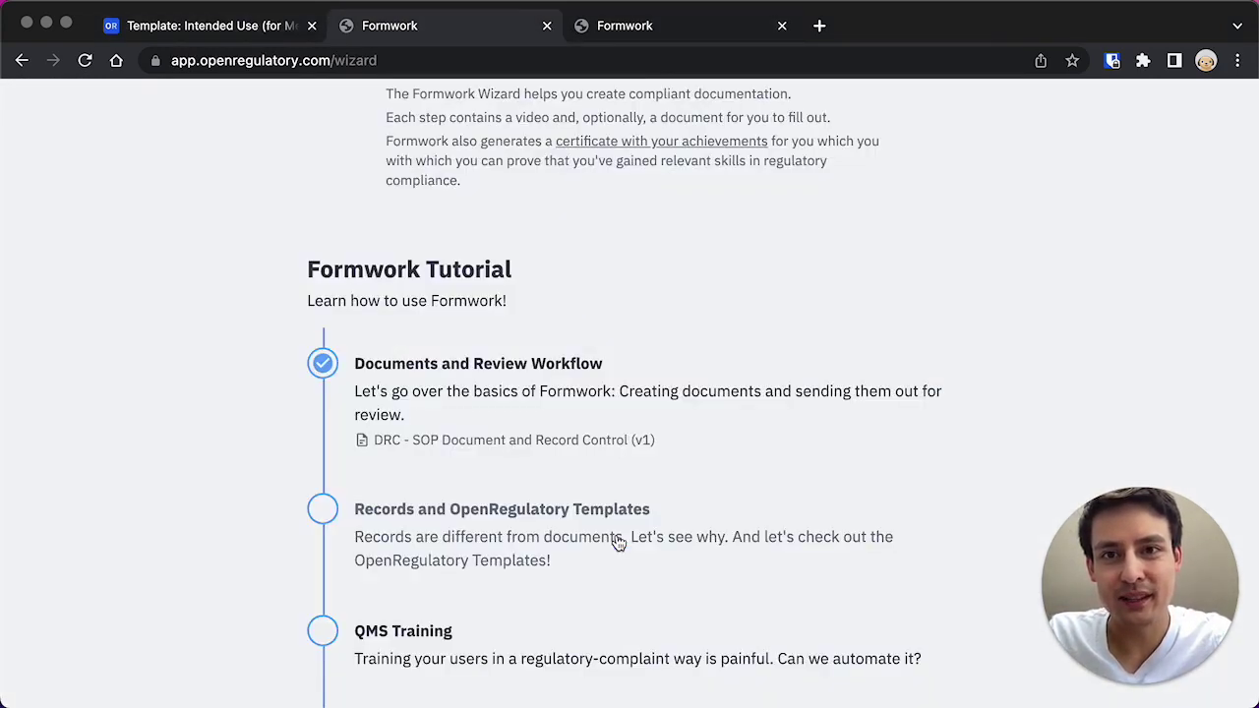
click(557, 380)
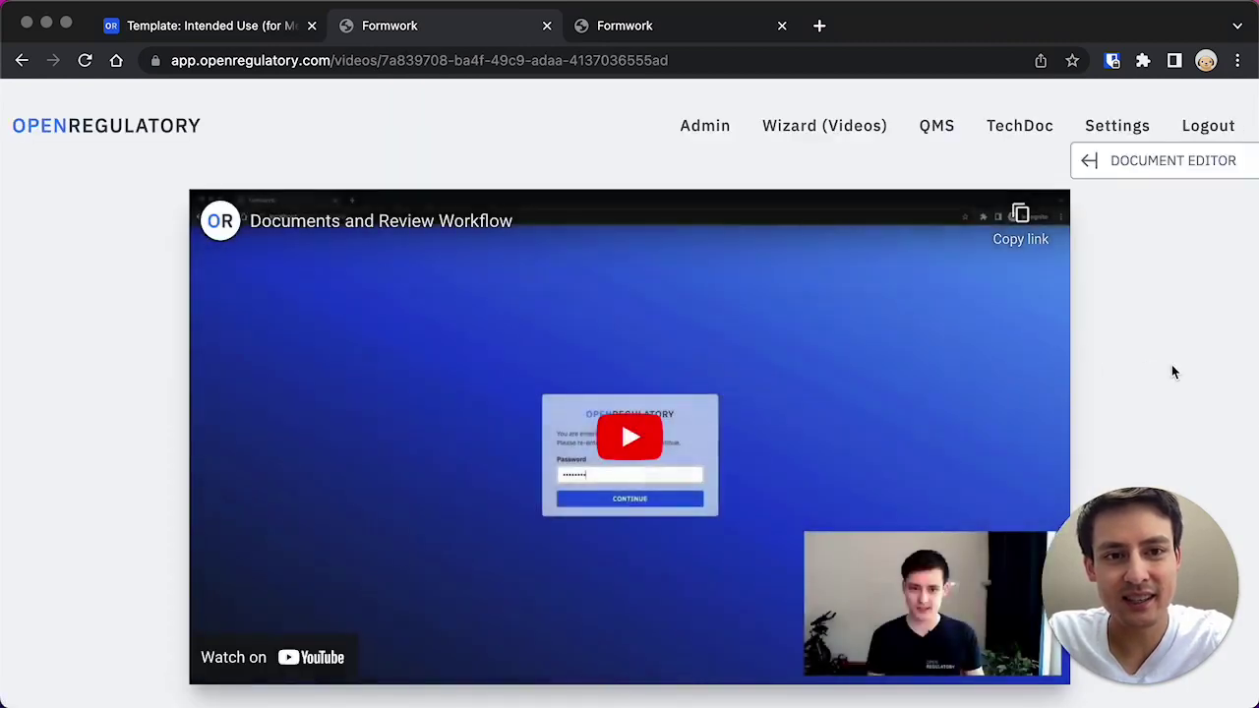
scroll(1130, 295, down, 5)
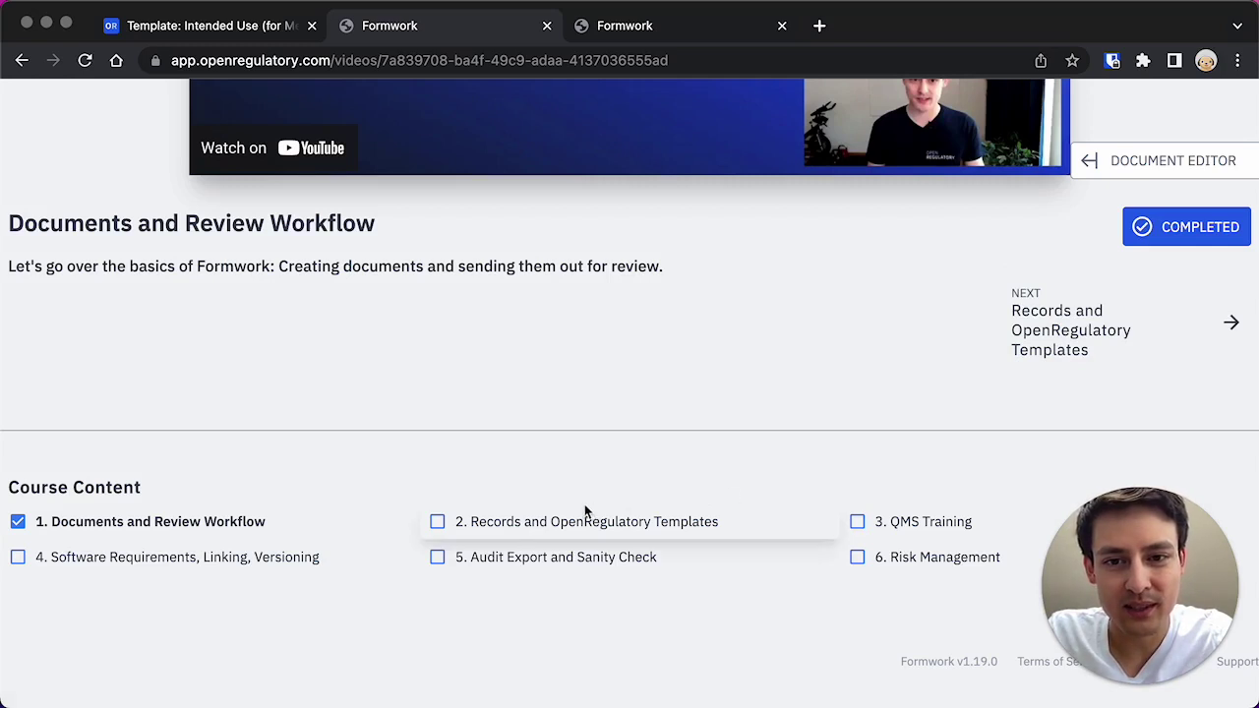
scroll(761, 472, up, 2)
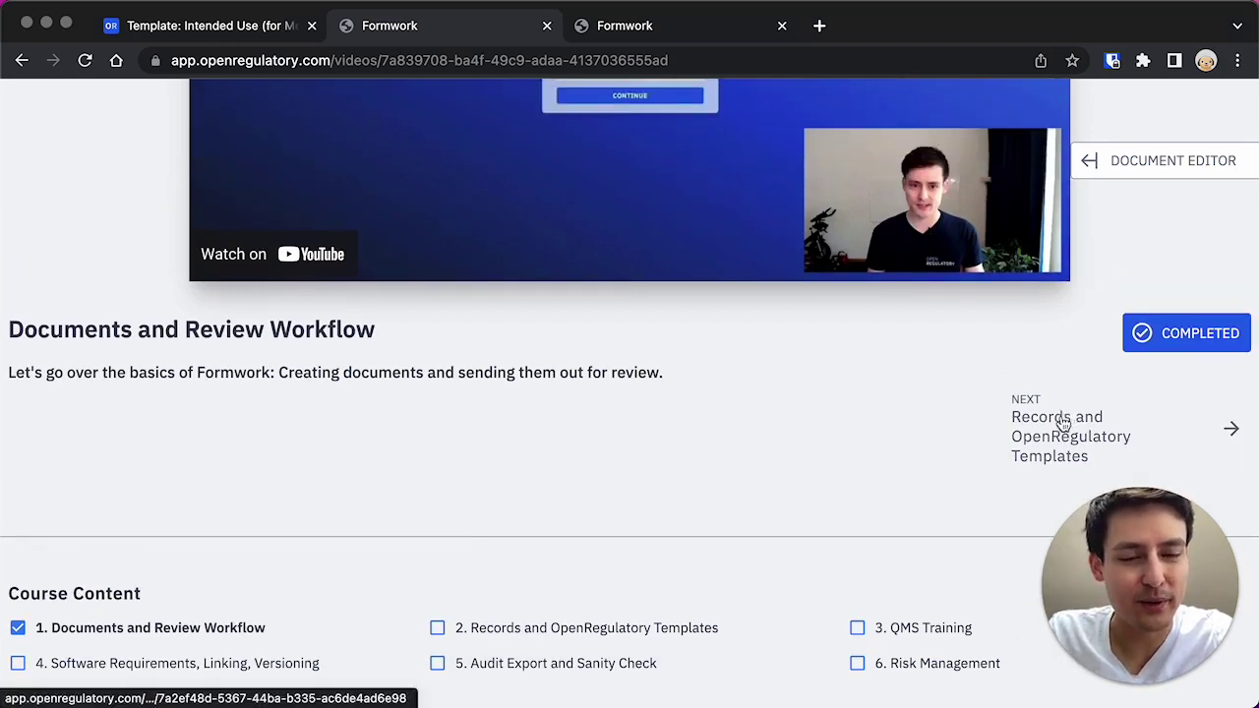
scroll(913, 513, up, 1)
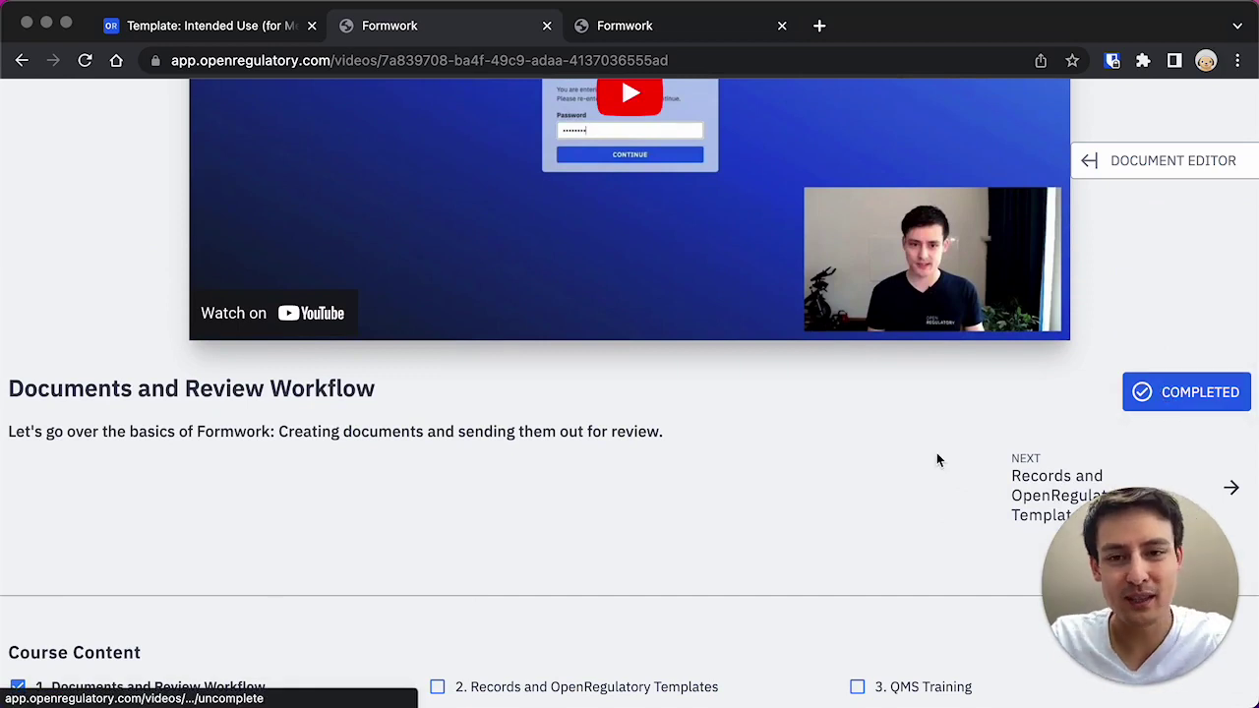
scroll(937, 458, down, 2)
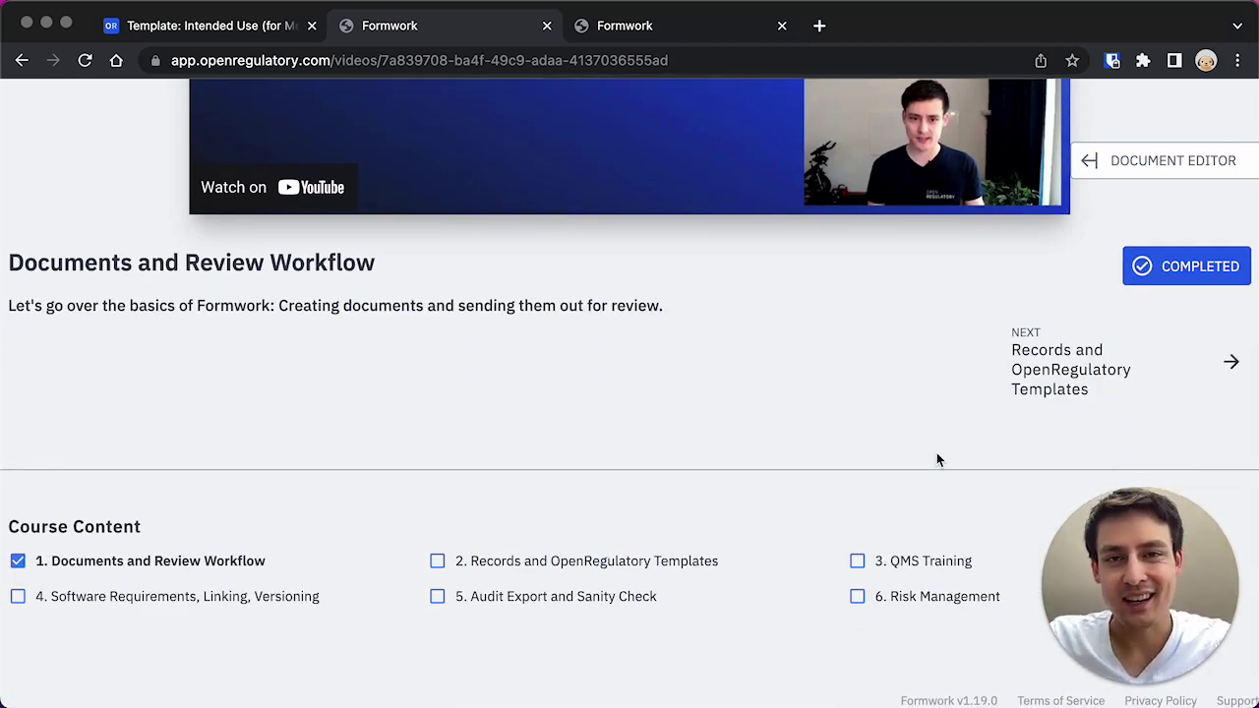
click(1131, 679)
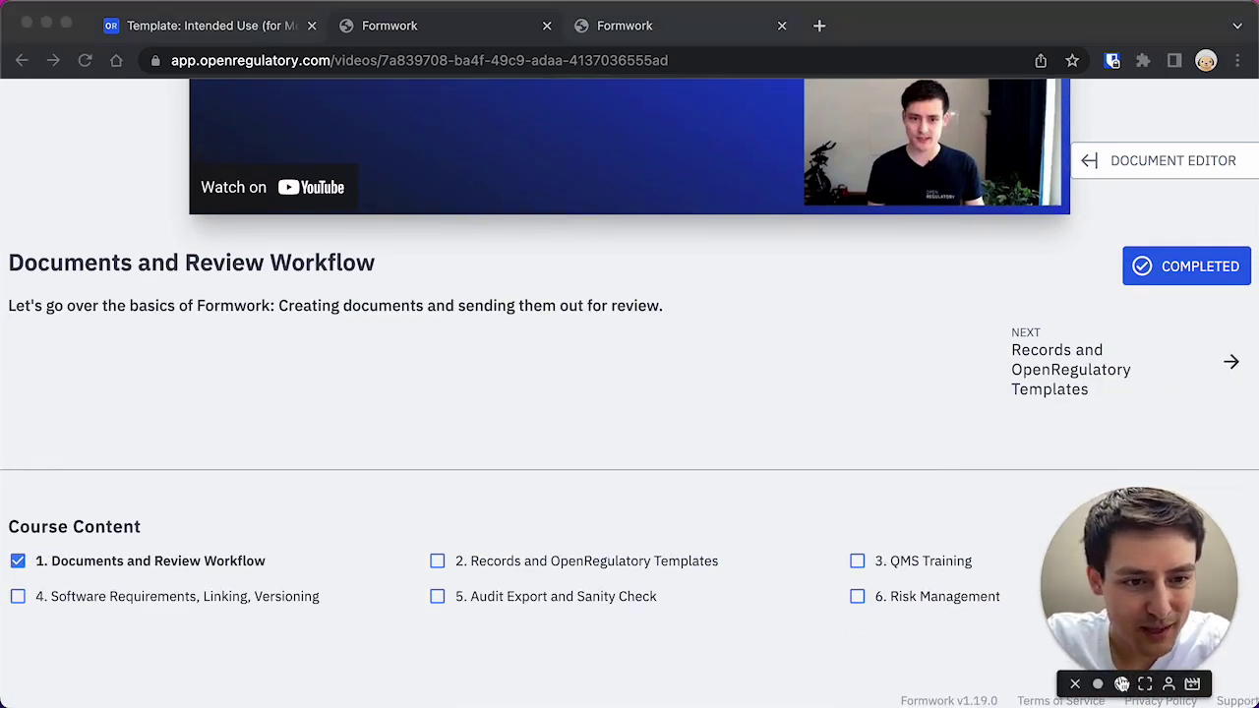
drag(1154, 522, 773, 366)
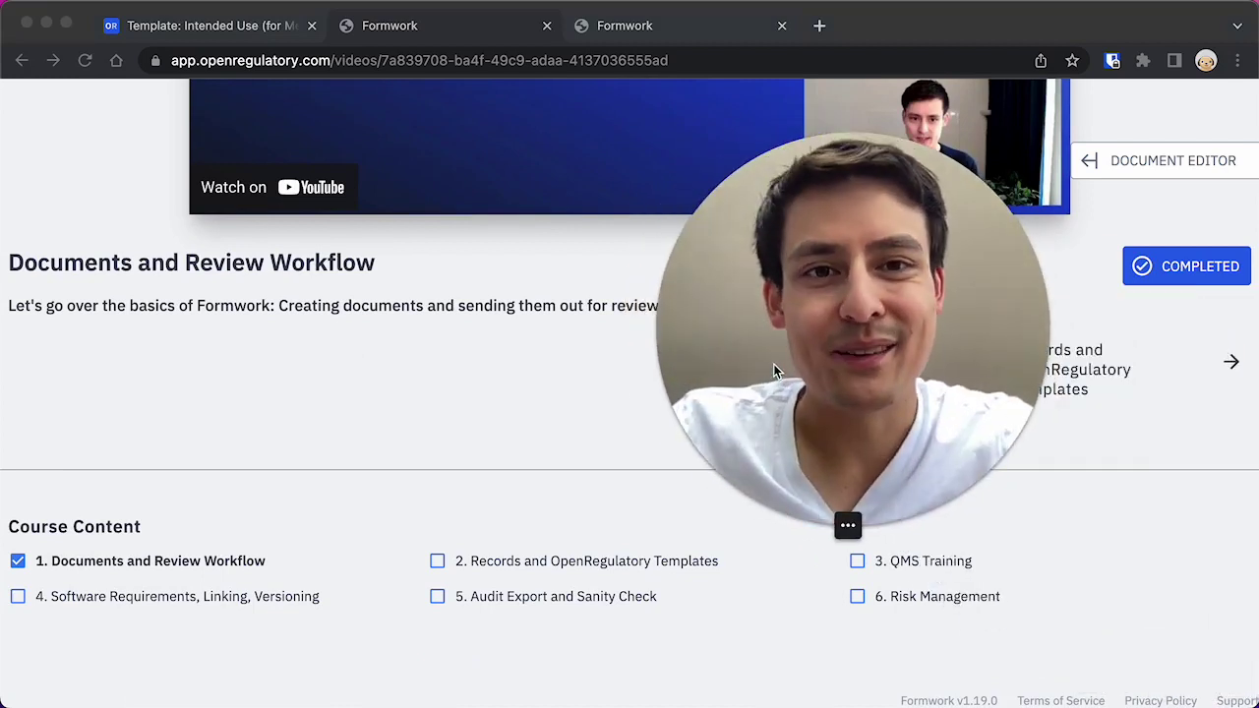